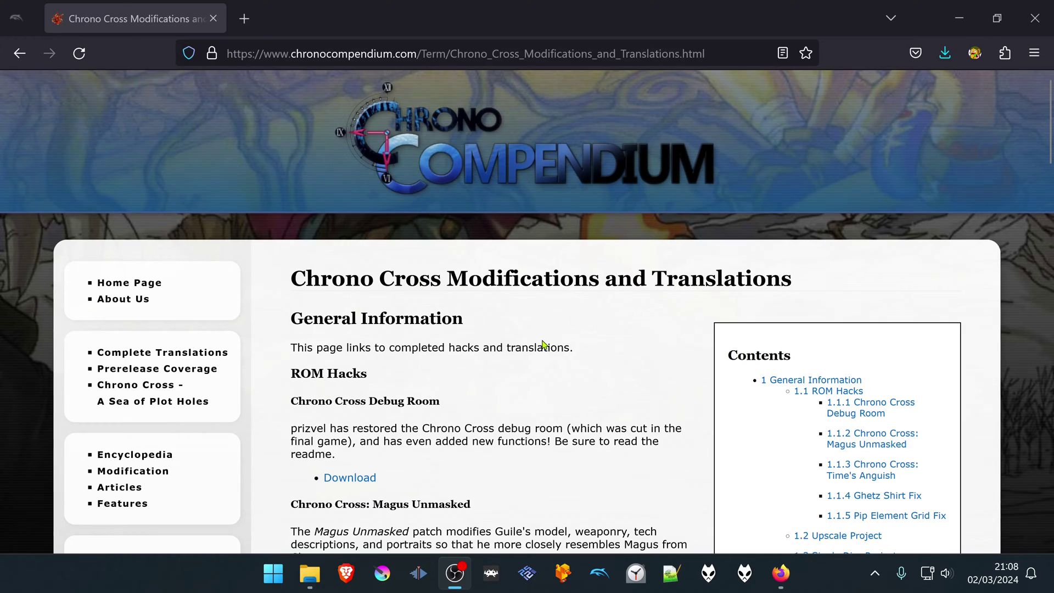
Download the Upscale Project's Upscaled texture pack and save Chrono Cross-texture-replacements.zip to the Desktop.
scroll(543, 344, down, 15)
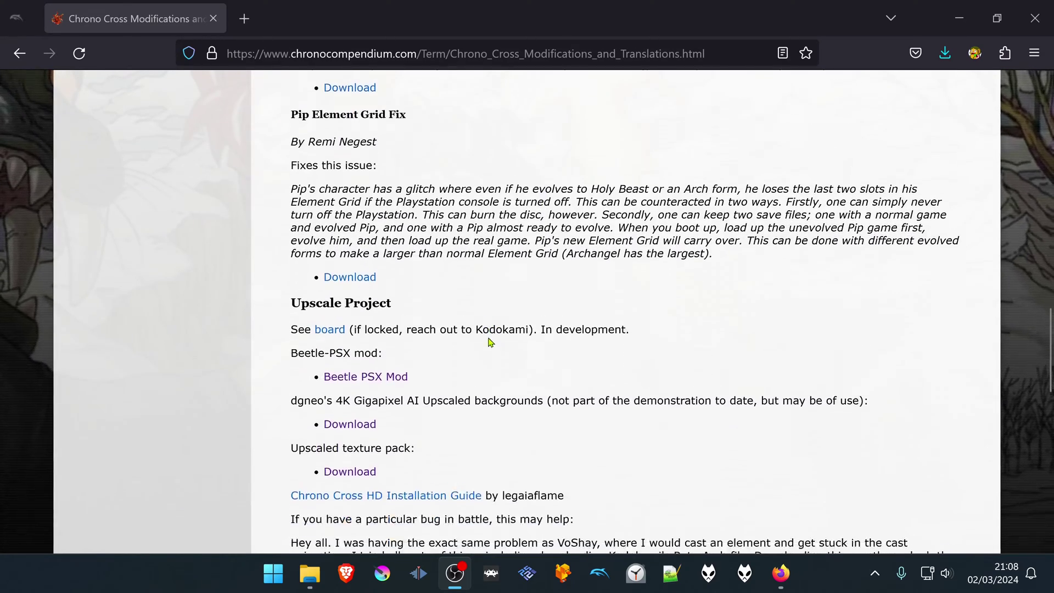
scroll(490, 341, down, 2)
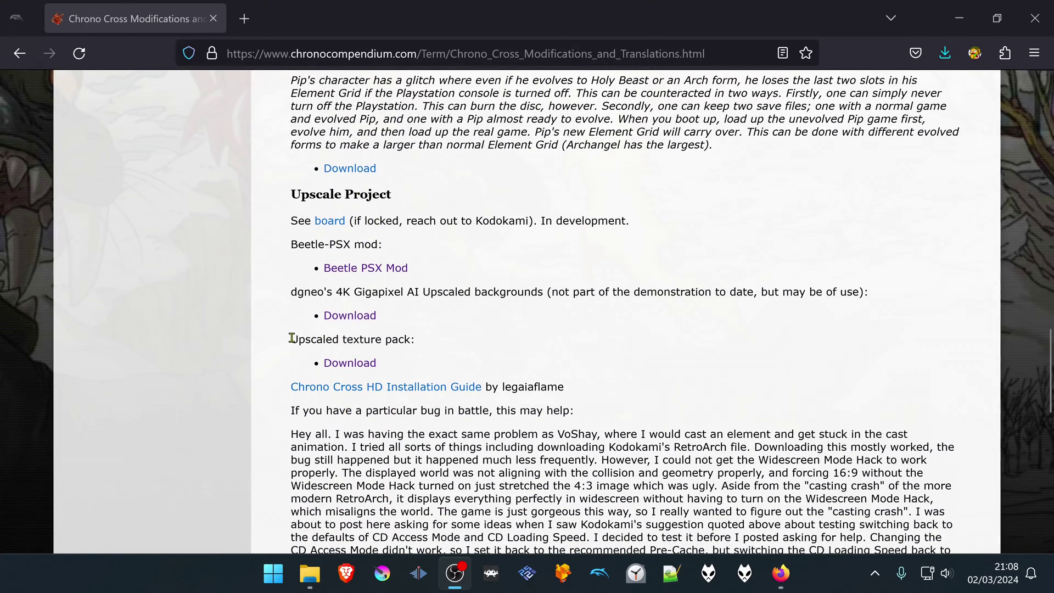
drag(292, 338, 409, 341)
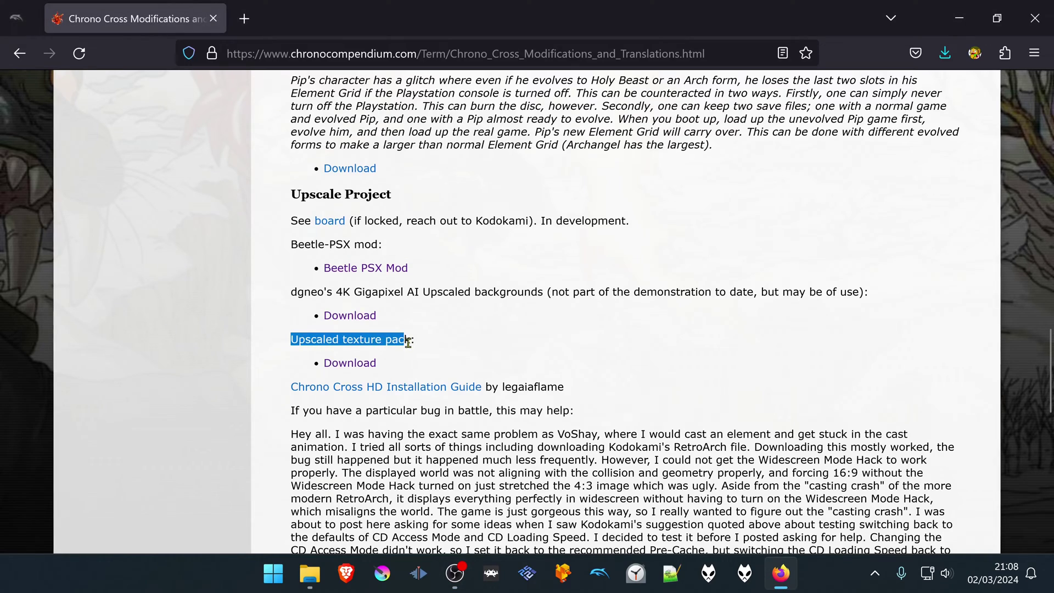
click(362, 362)
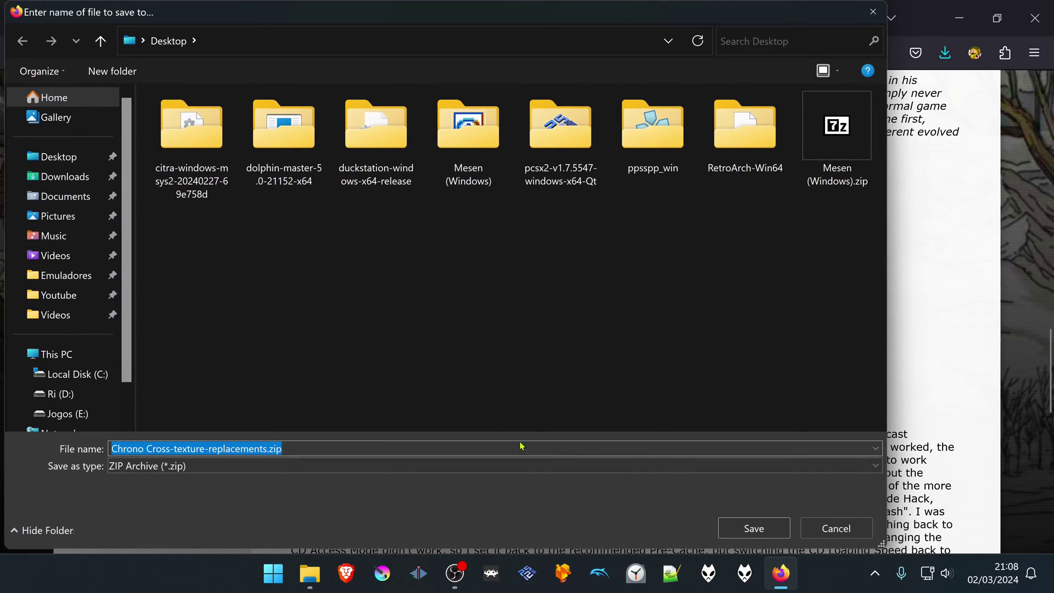
click(767, 527)
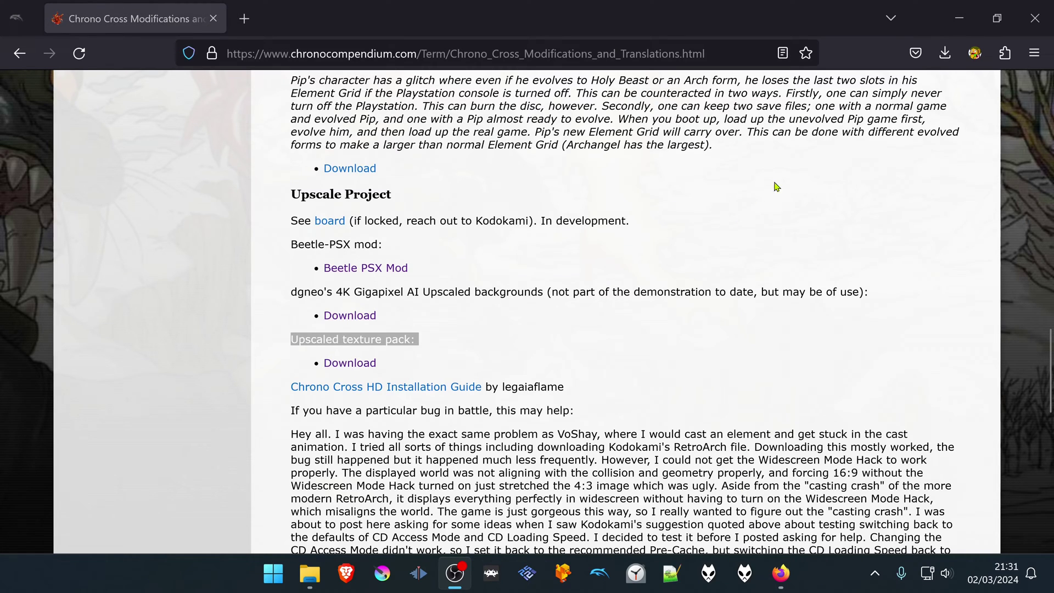
Extract the zip with 7-Zip into a Chrono Cross-texture-replacements Desktop folder, then cut that folder.
click(959, 19)
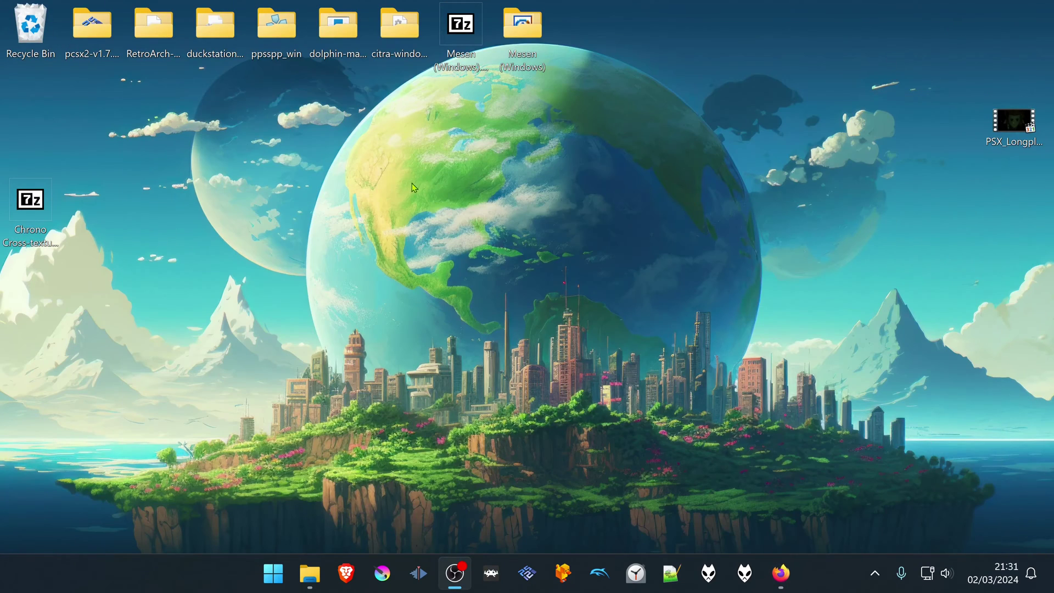
drag(34, 202, 81, 175)
mouse_move(105, 187)
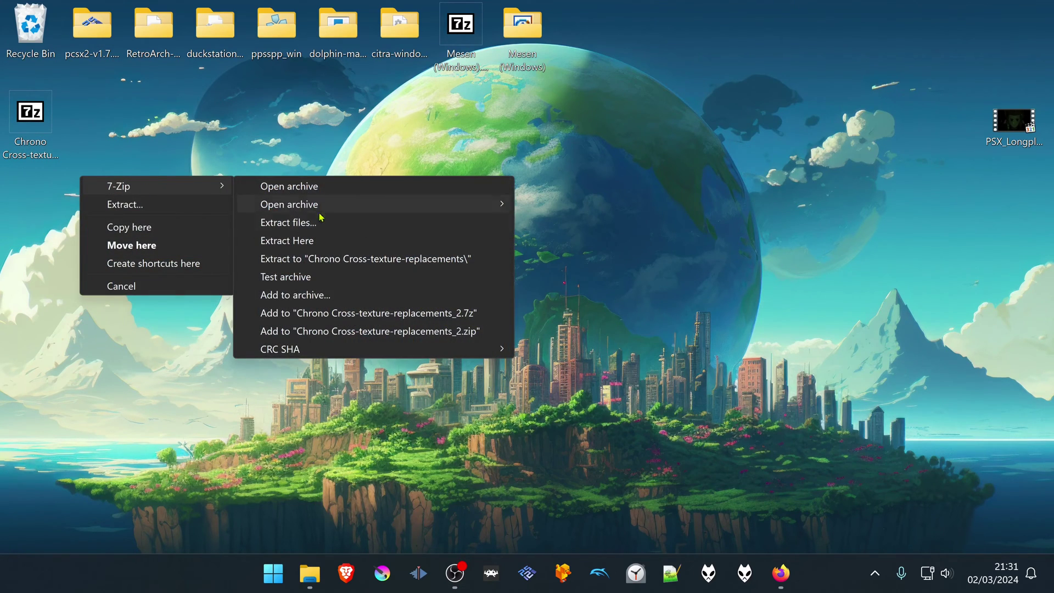
click(324, 258)
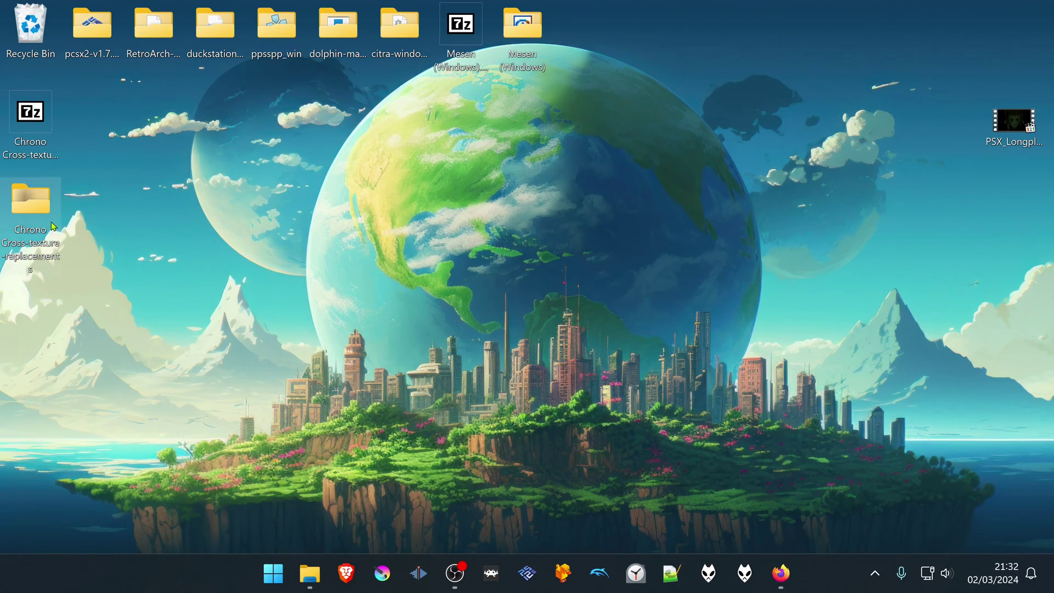
right_click(32, 204)
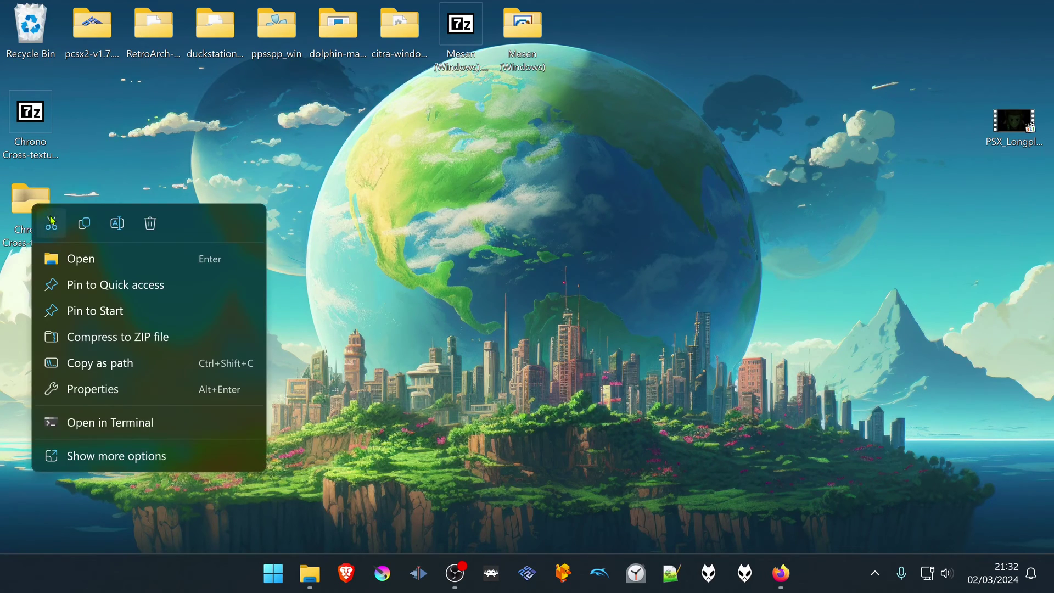
click(188, 287)
Paste the texture folder into the roms\ps1\chrono cross folder.
click(309, 573)
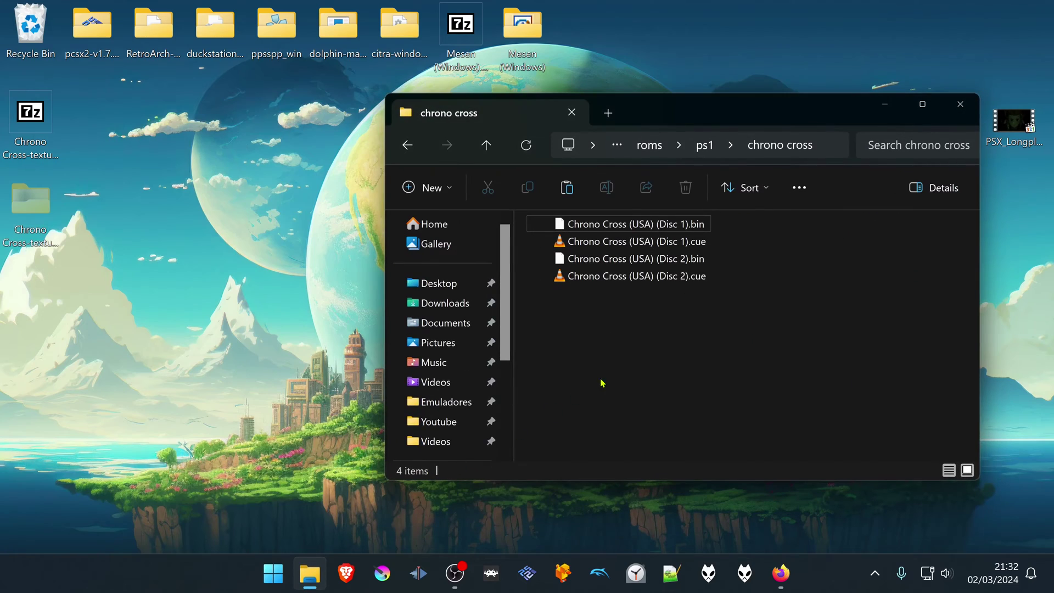
right_click(610, 376)
click(629, 391)
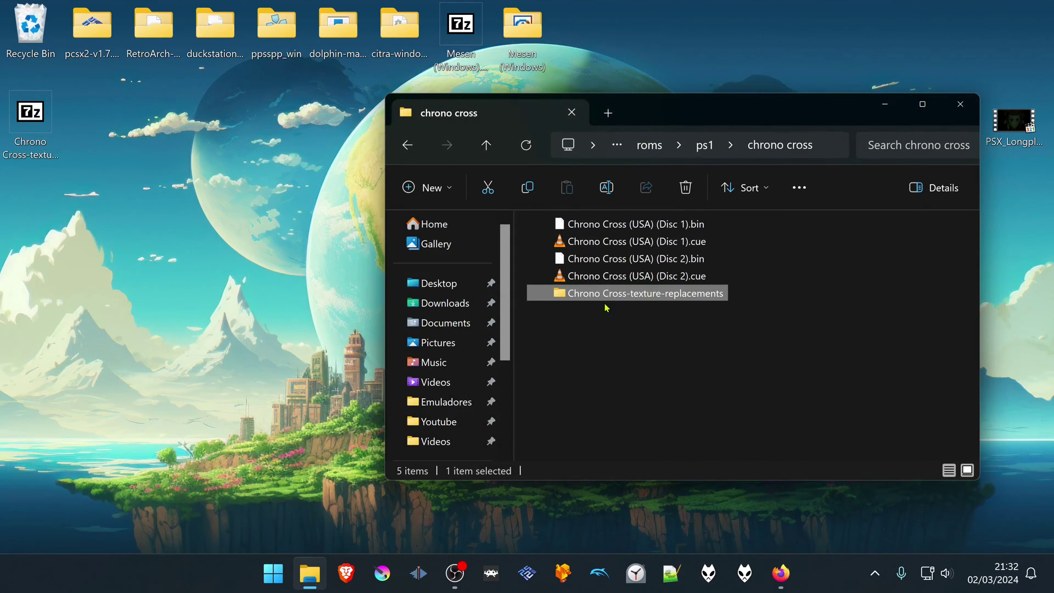
Rename the texture folder to Chrono Cross (USA) (Disc 1)-texture-replacements using the Disc 1 .bin name.
mouse_move(621, 298)
mouse_move(618, 232)
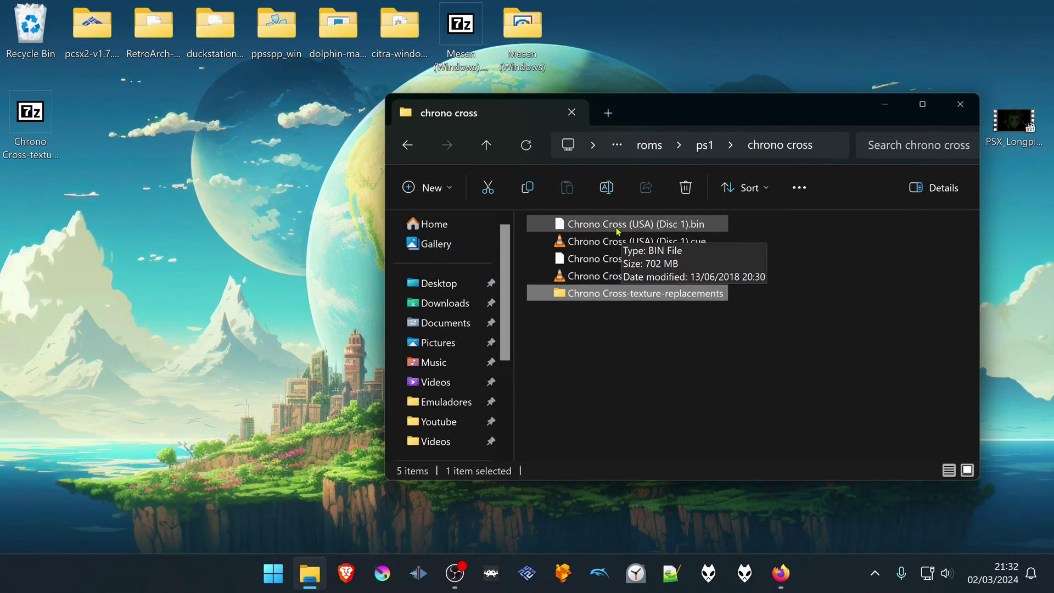
click(647, 227)
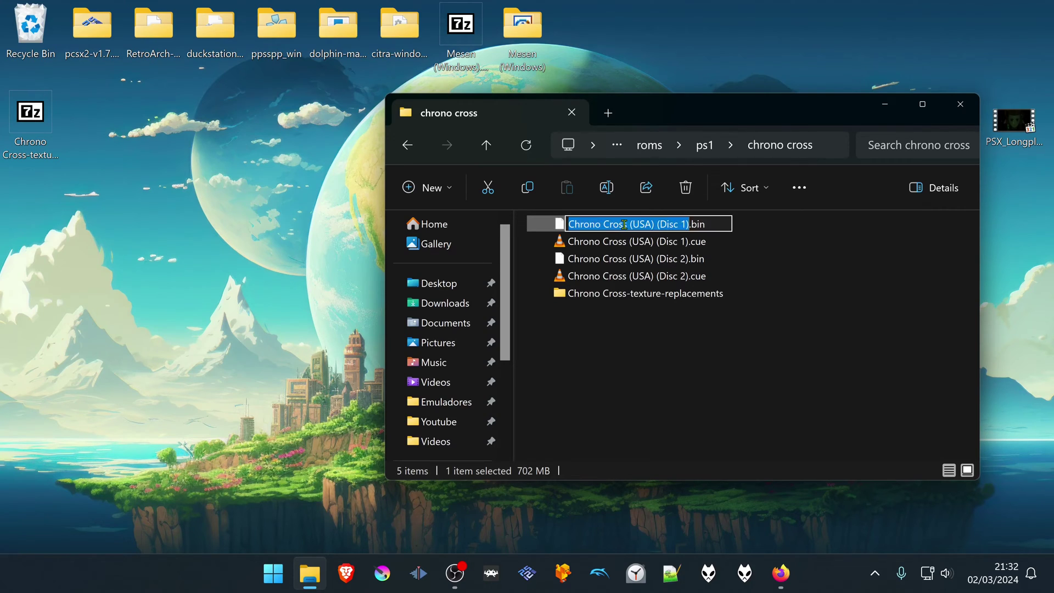
click(616, 293)
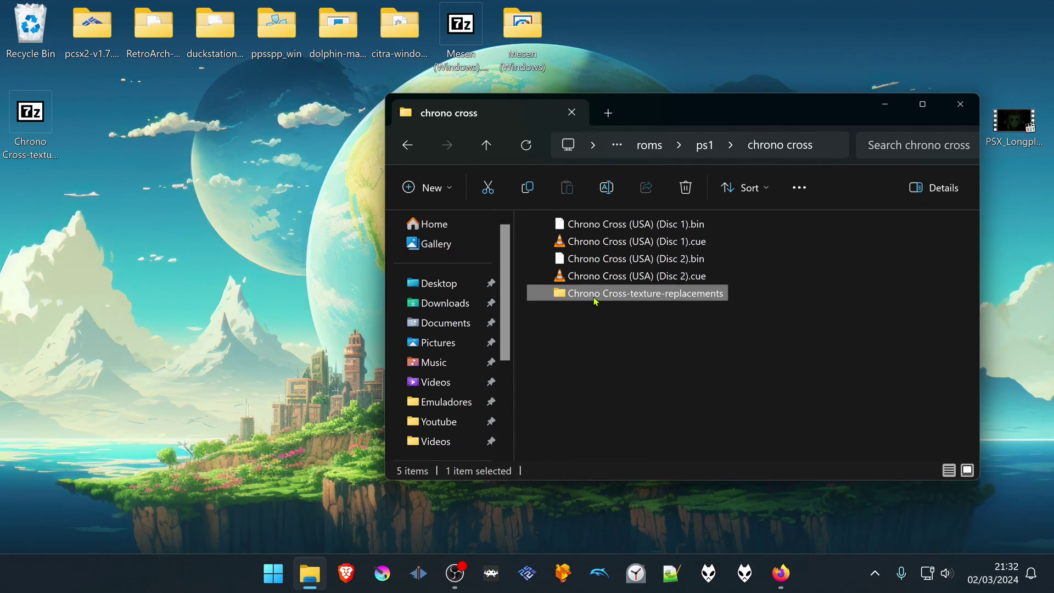
click(594, 299)
drag(626, 292, 589, 292)
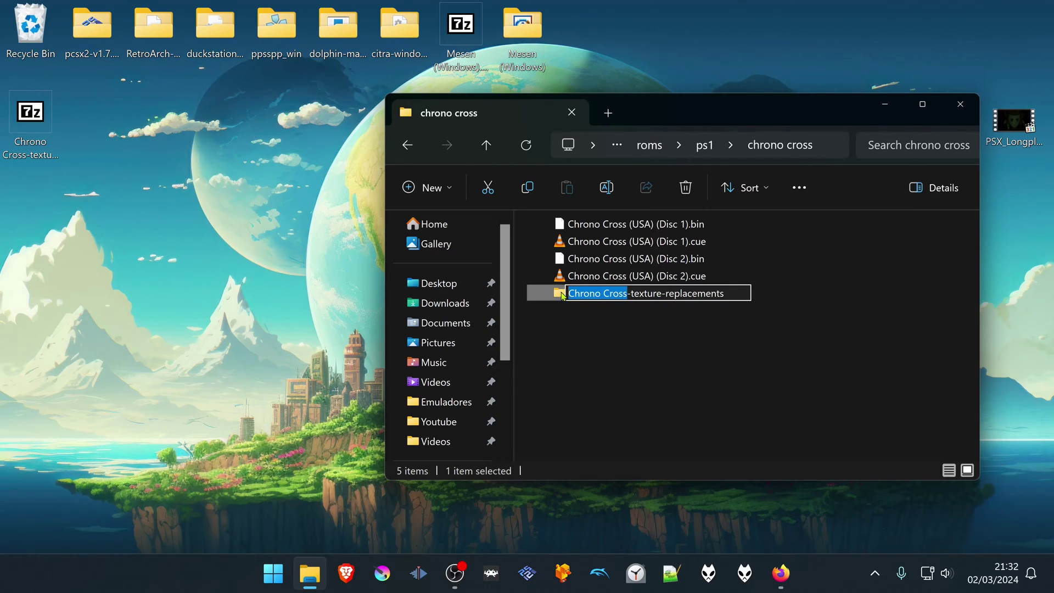
text(Chrono Cross (USA) (Disc 1))
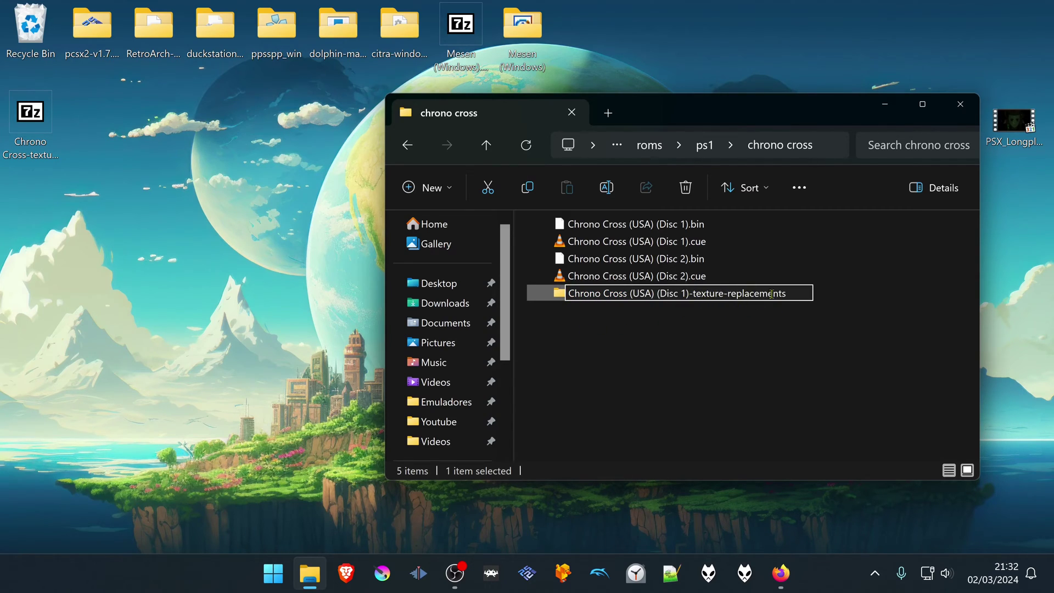
click(604, 362)
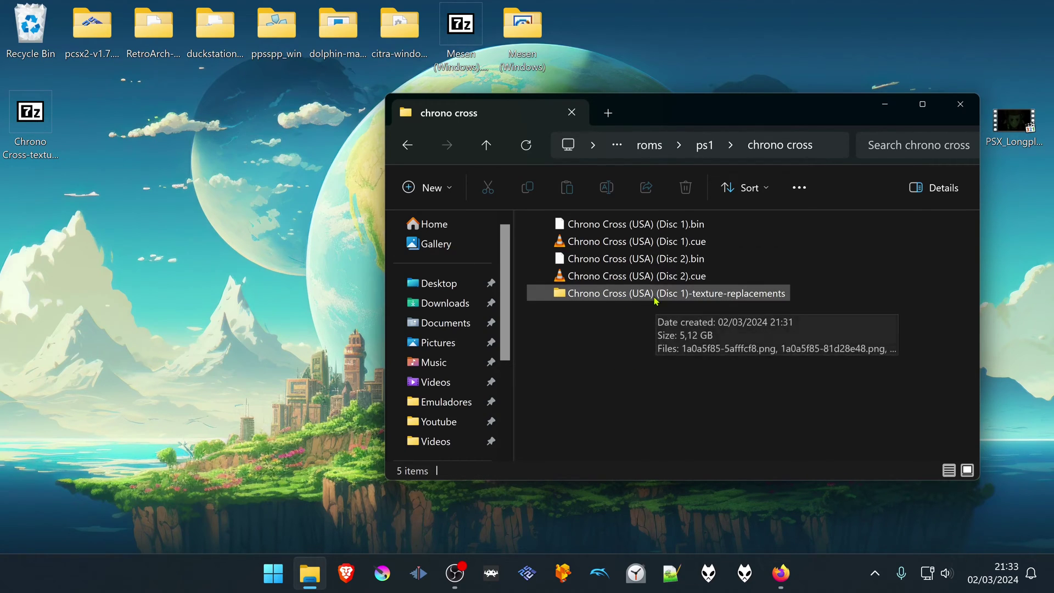
Copy the Disc 2 .cue name and rename the folder Chrono Cross (USA) (Disc 2)-texture-replacements.
click(632, 294)
click(632, 275)
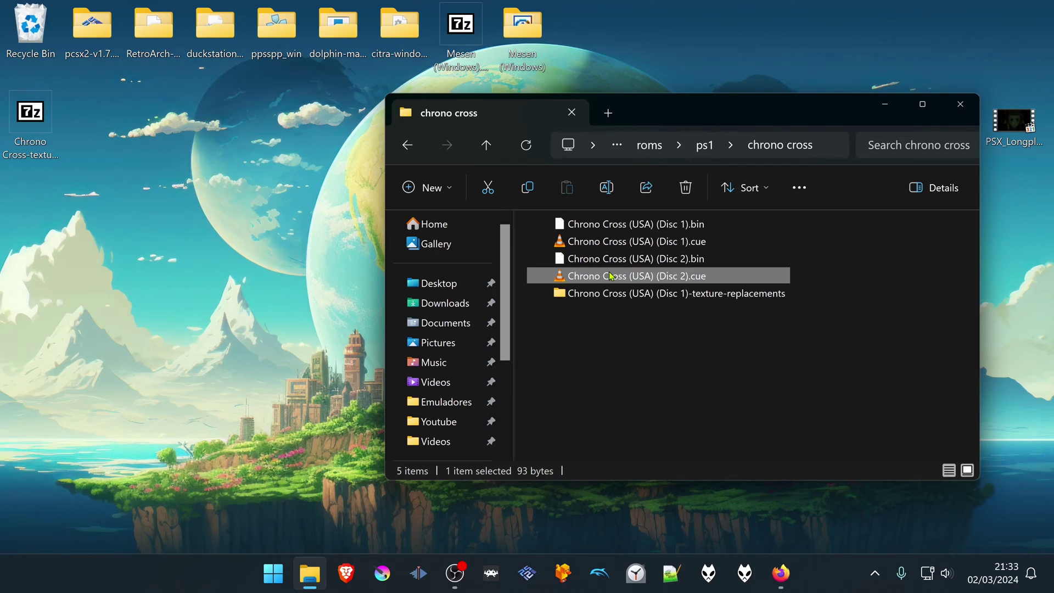
click(611, 275)
key(ctrl+c)
click(641, 292)
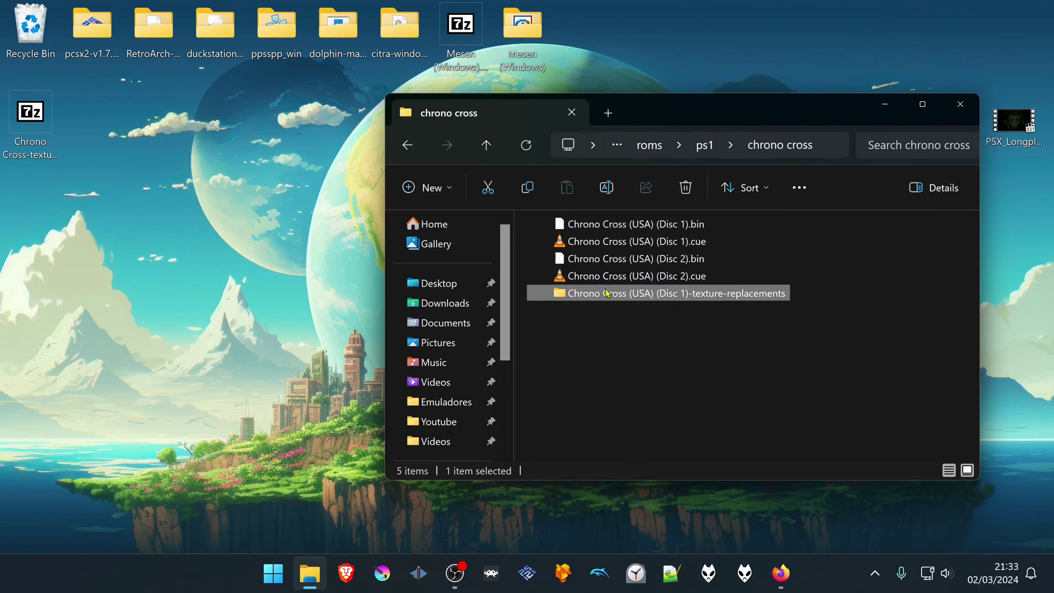
click(626, 293)
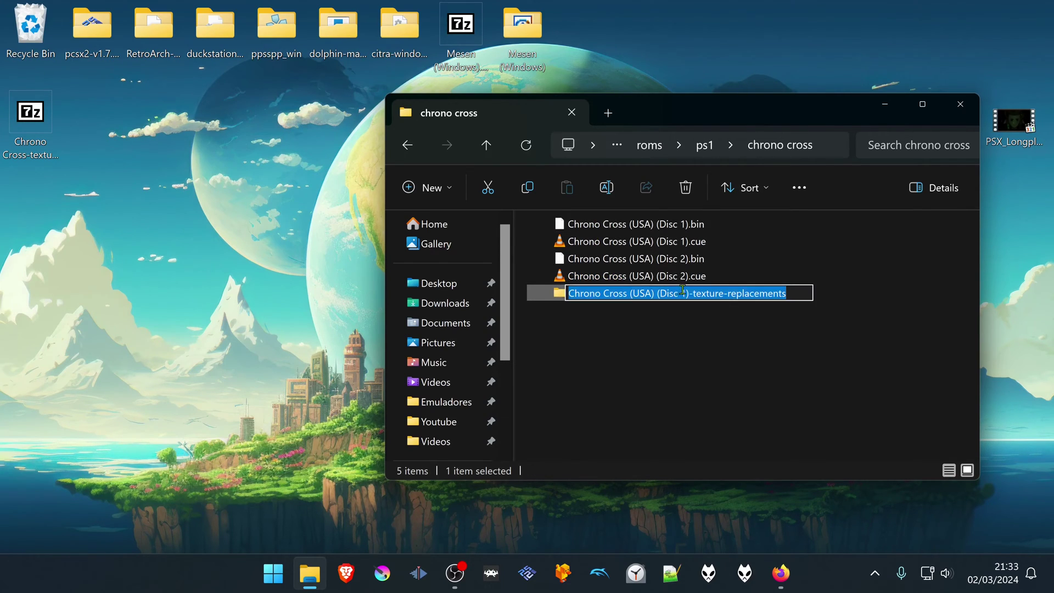
drag(689, 293, 655, 293)
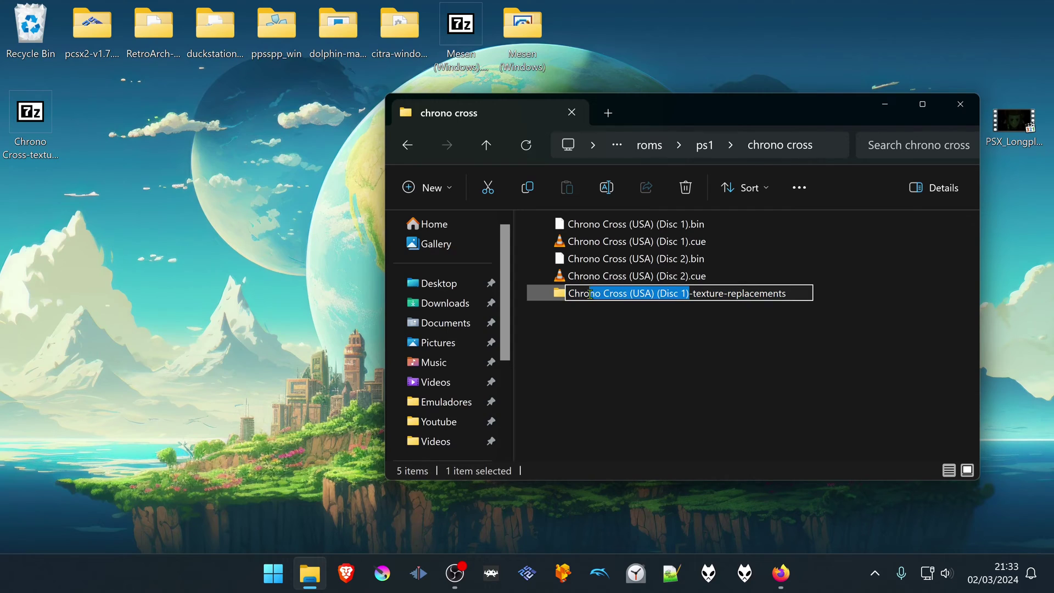
key(ctrl+v)
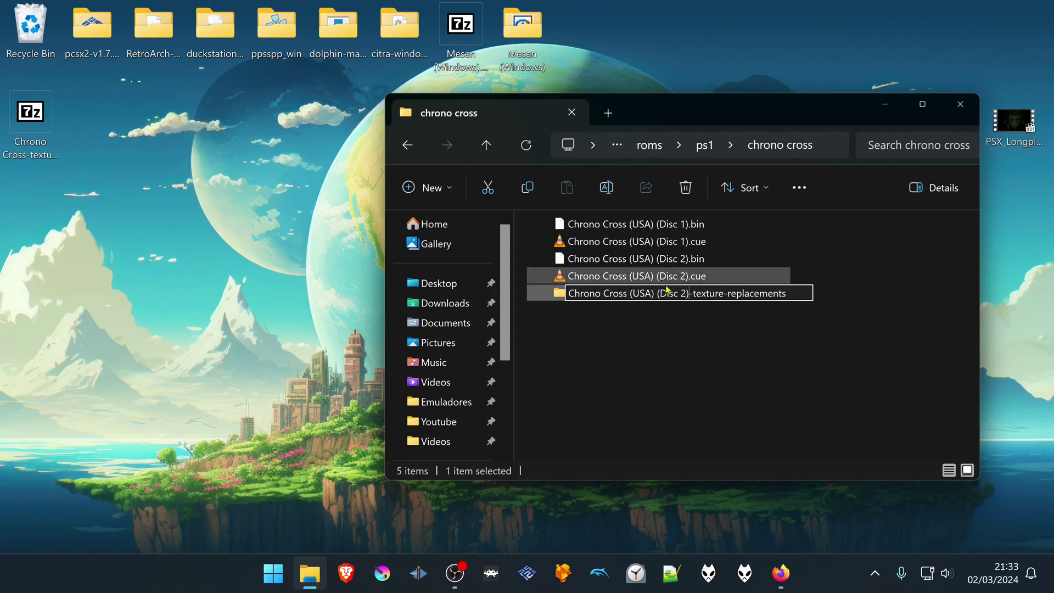
click(670, 361)
mouse_move(635, 302)
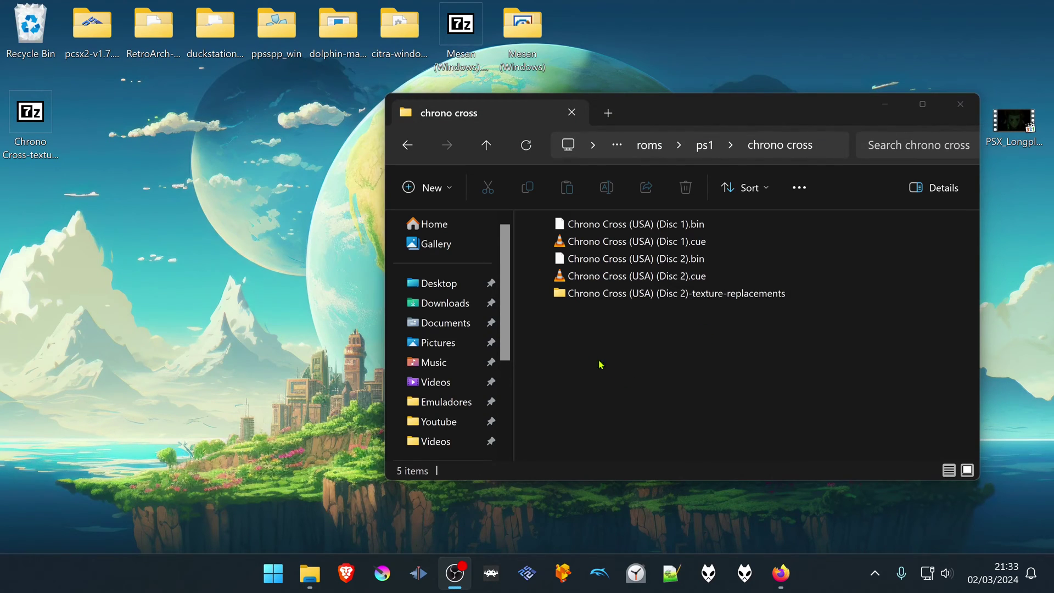
Launch RetroArch from the RetroArch-Win64 folder.
double_click(154, 37)
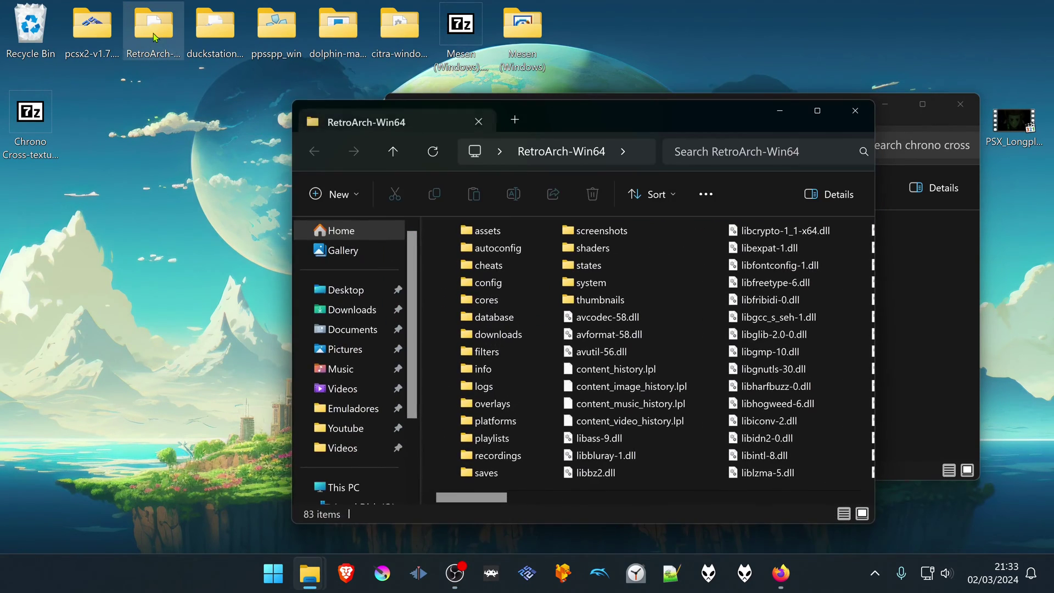
drag(479, 500, 750, 494)
double_click(661, 264)
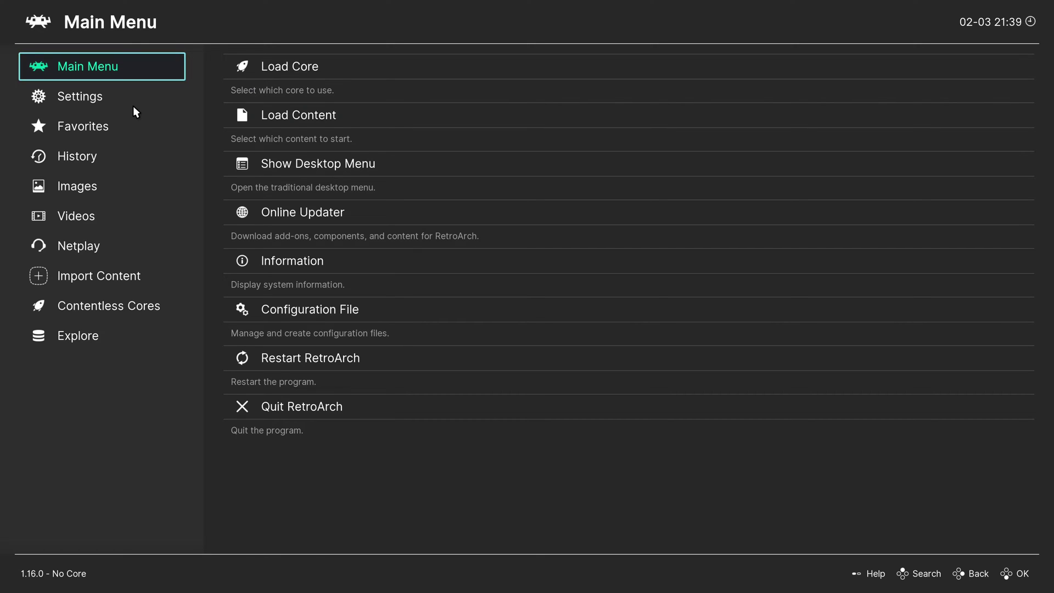
Change the Drivers > Video driver from gl to vulkan and return to the Main Menu.
click(136, 108)
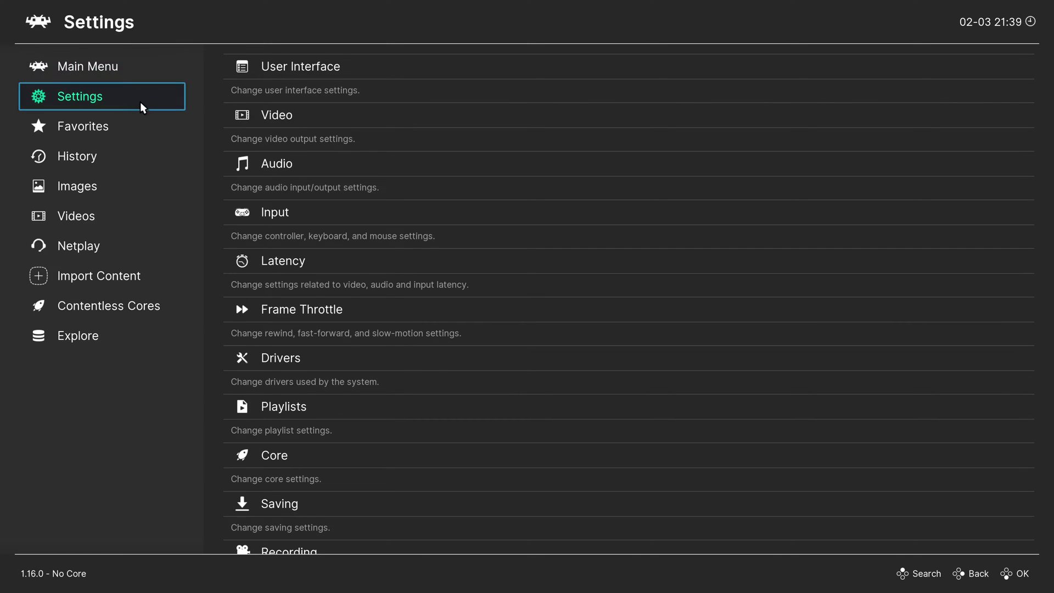
click(287, 359)
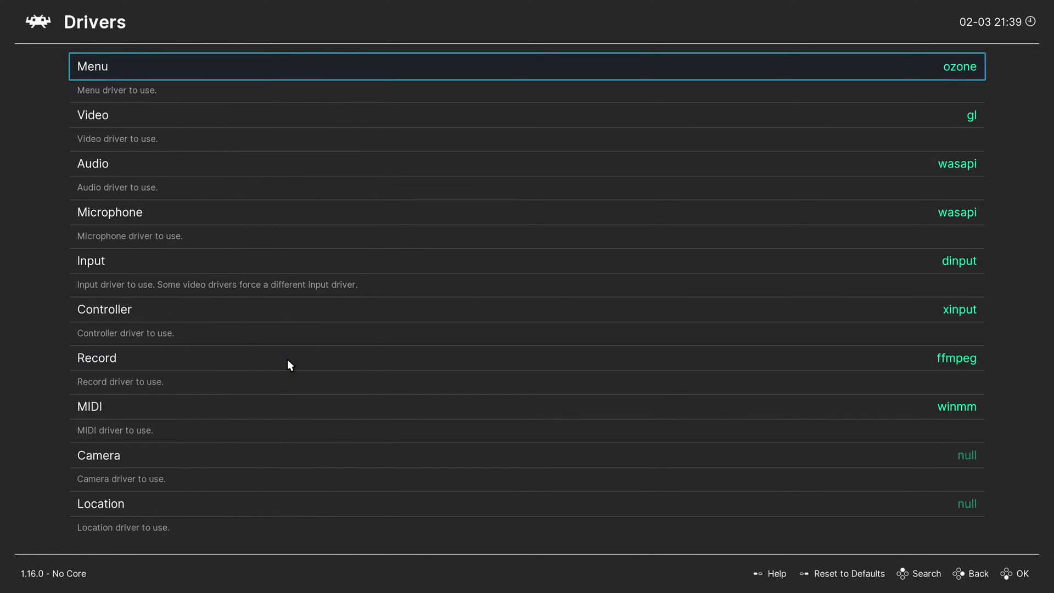
click(470, 121)
click(90, 68)
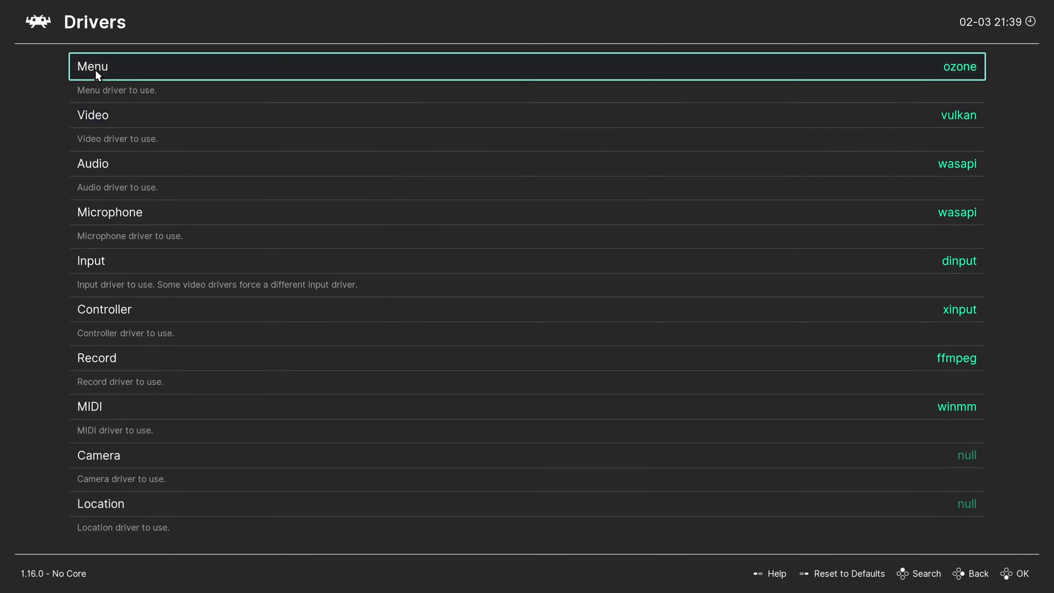
right_click(97, 73)
click(101, 80)
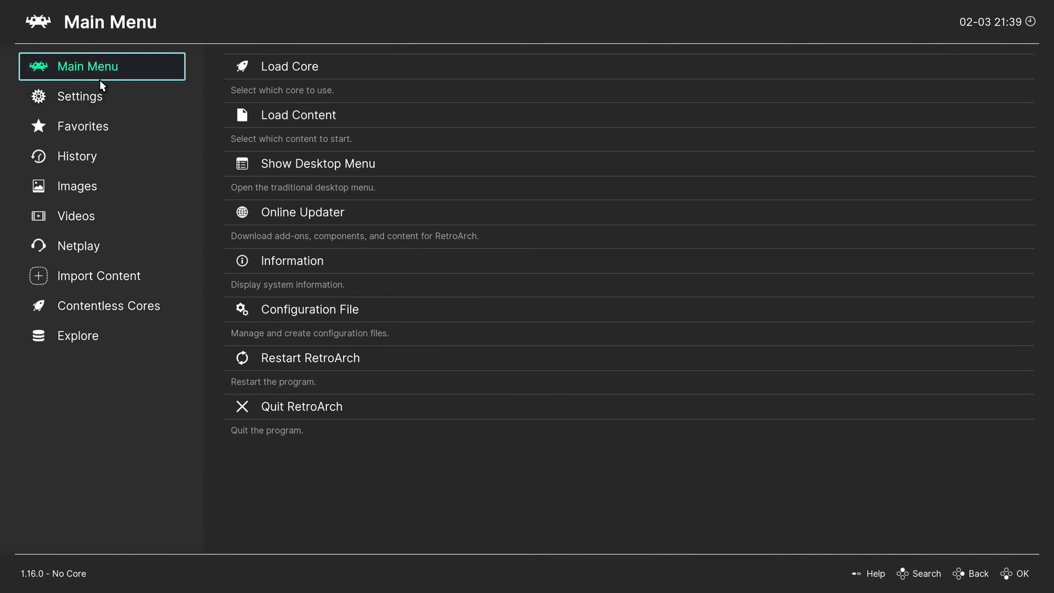
Restart RetroArch, then install Sony - PlayStation (Beetle PSX HW) from the Core Downloader.
click(325, 367)
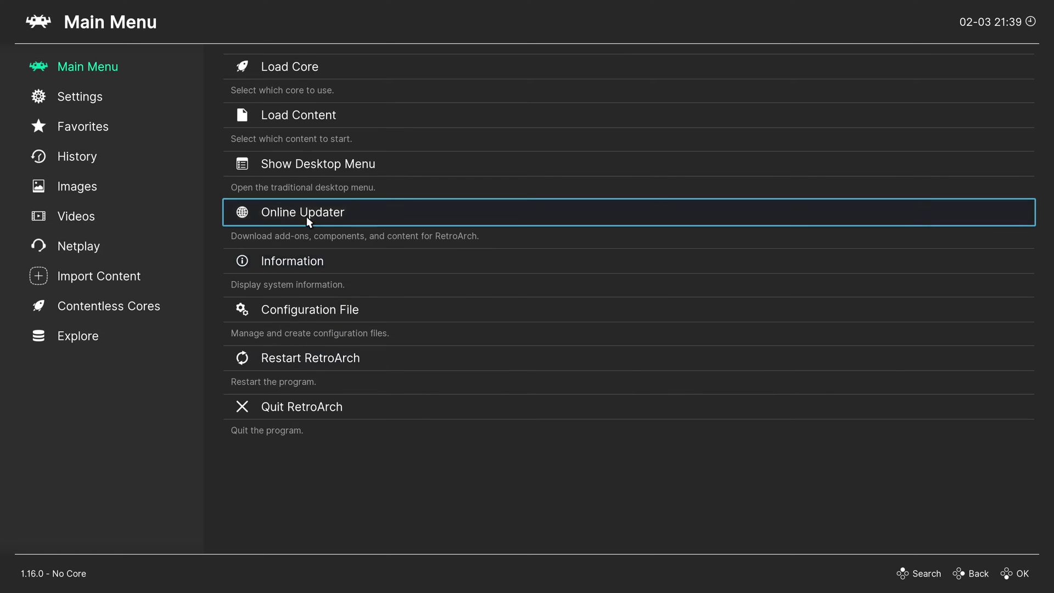
click(312, 74)
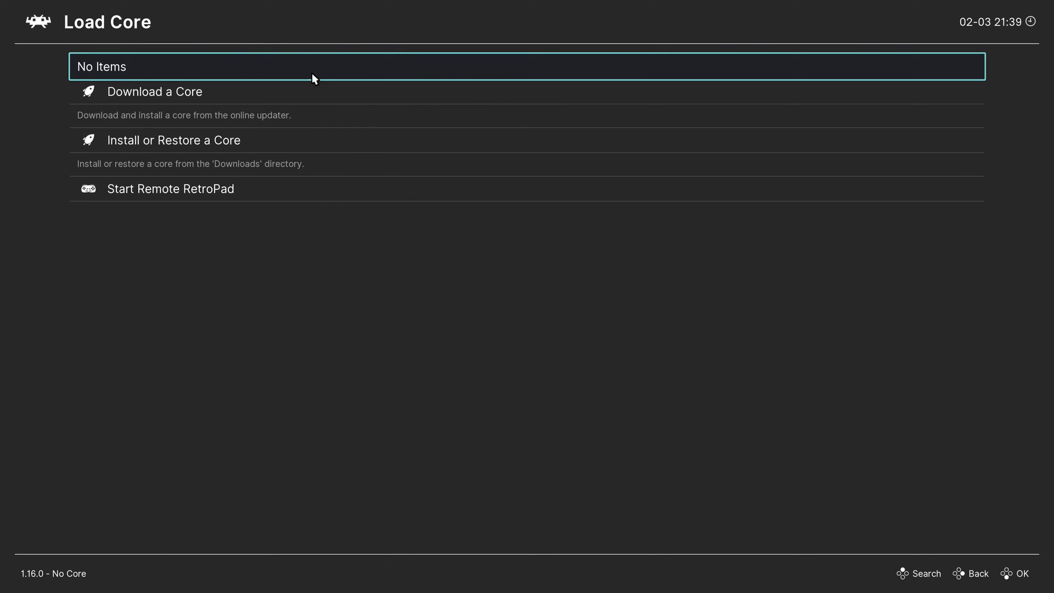
click(185, 89)
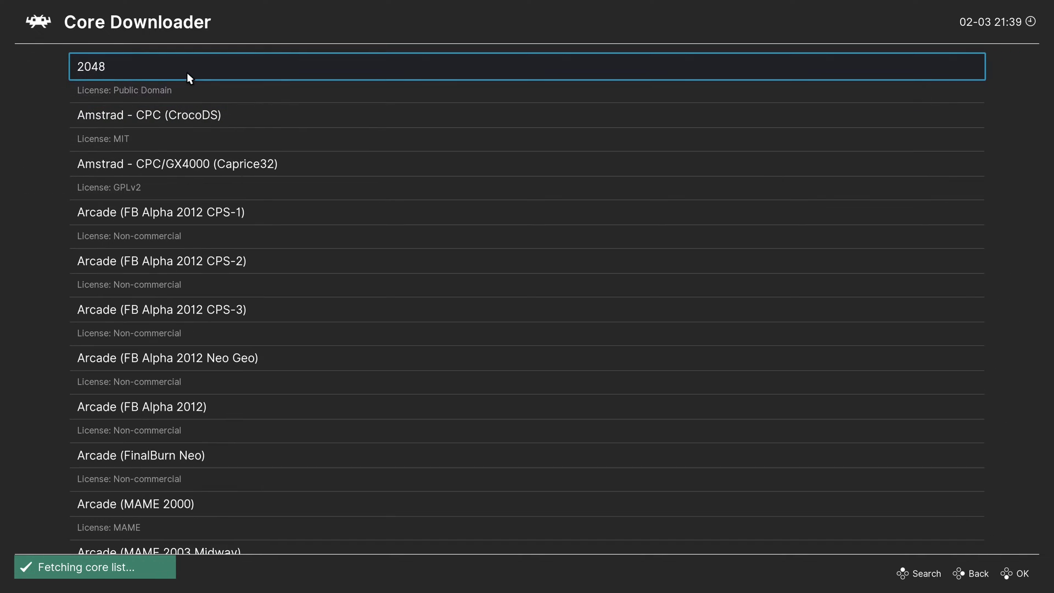
scroll(186, 73, down, 15)
scroll(181, 247, up, 14)
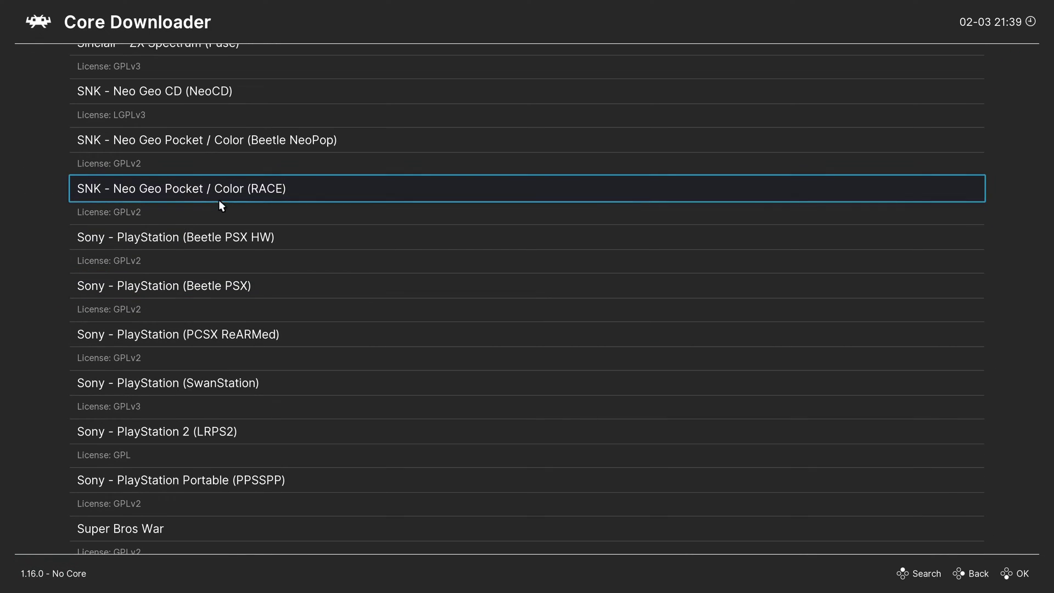
click(234, 238)
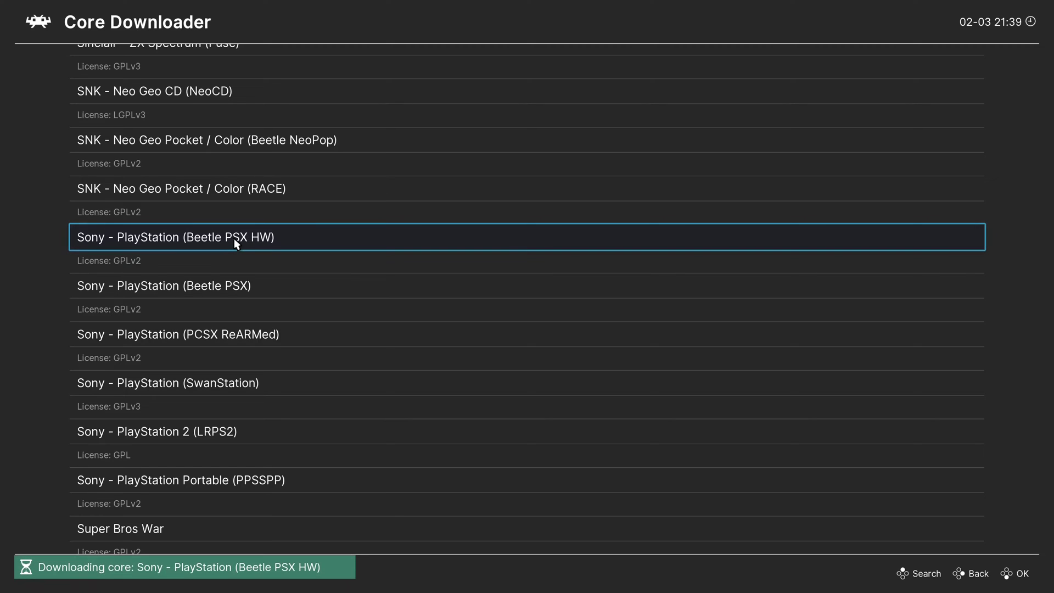
key(BackSpace)
key(BackSpace)
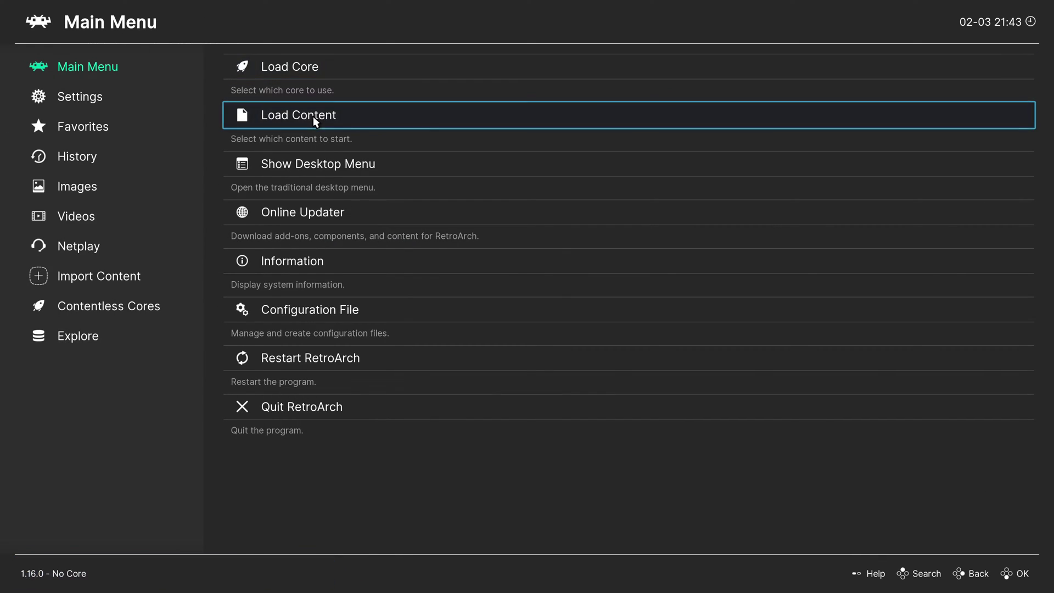
Load the Chrono Cross disc .cue file from C:\roms\ps1\chrono cross via Load Content.
click(287, 117)
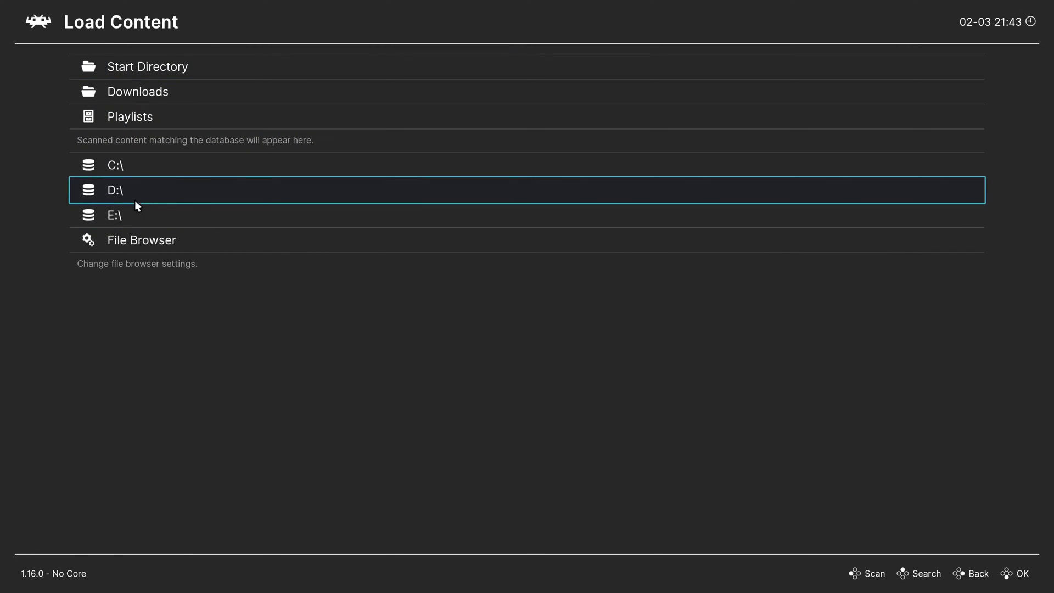
click(137, 169)
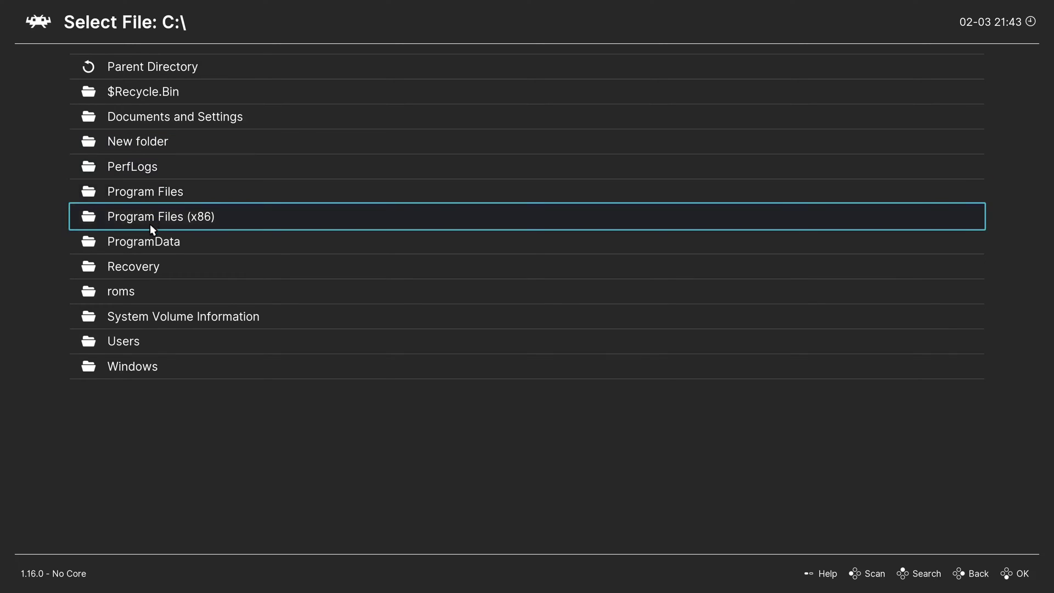
click(135, 290)
click(146, 97)
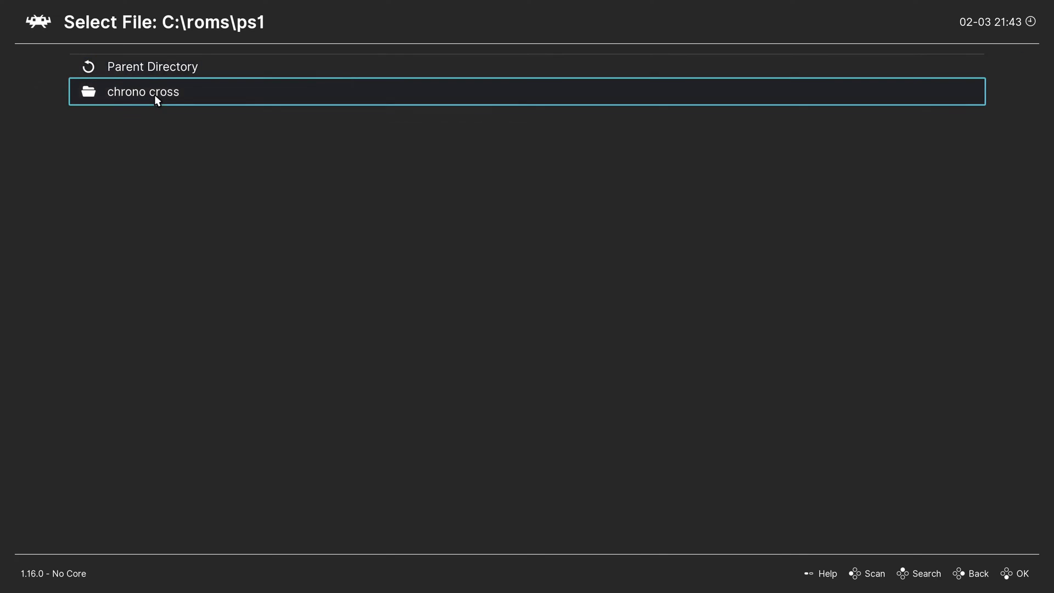
click(165, 94)
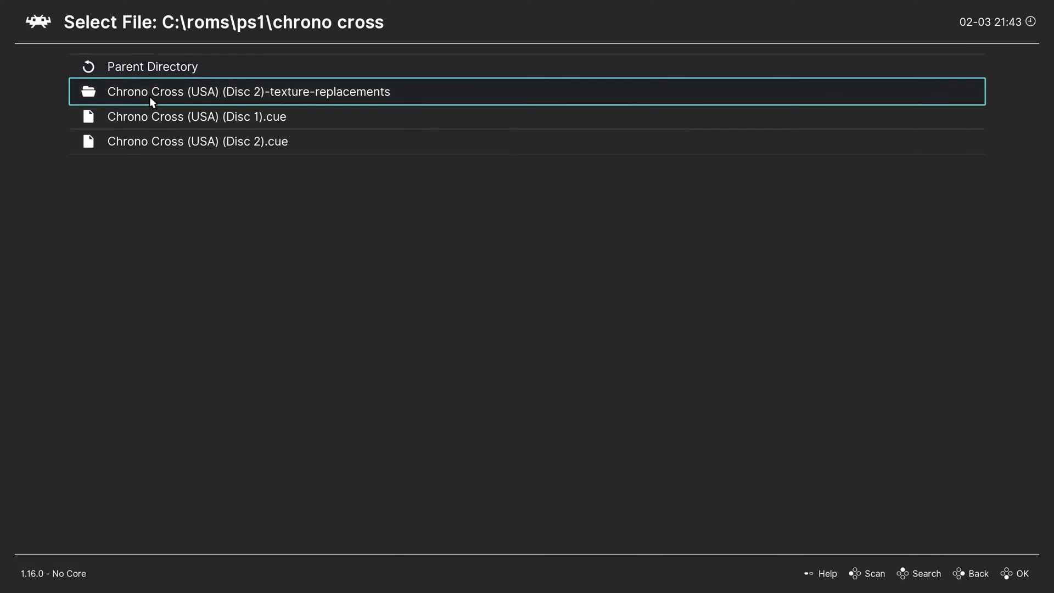
click(166, 139)
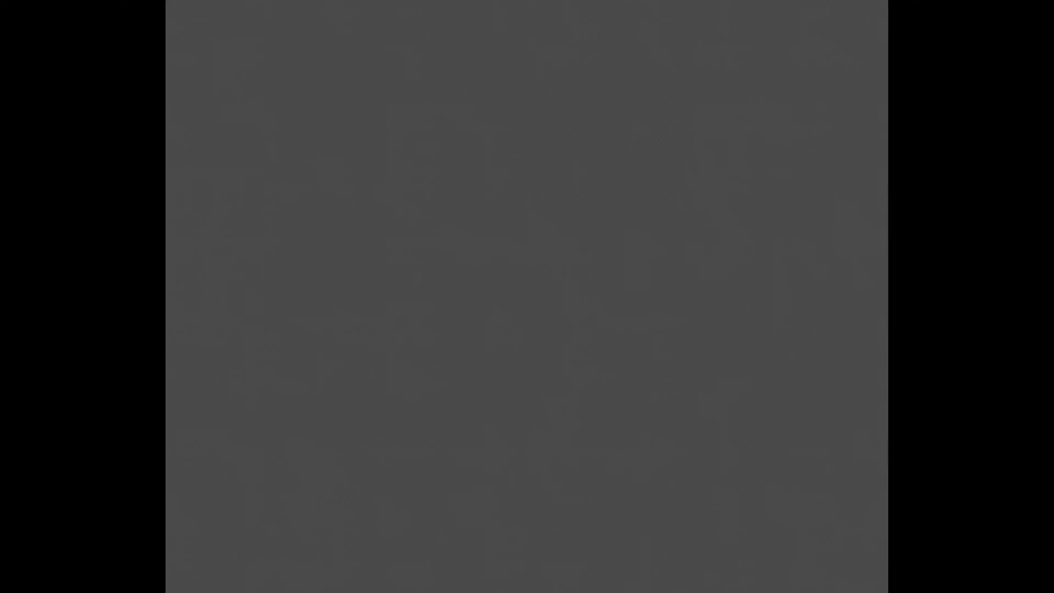
Set Beetle PSX HW's Internal GPU Resolution to 16x in the core's video options.
key(F1)
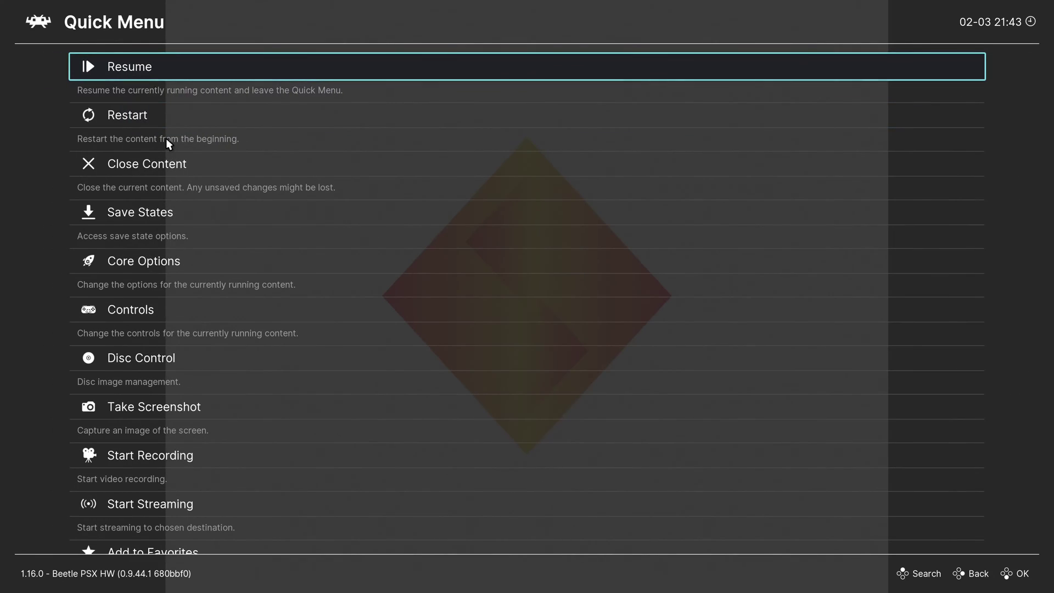
click(155, 262)
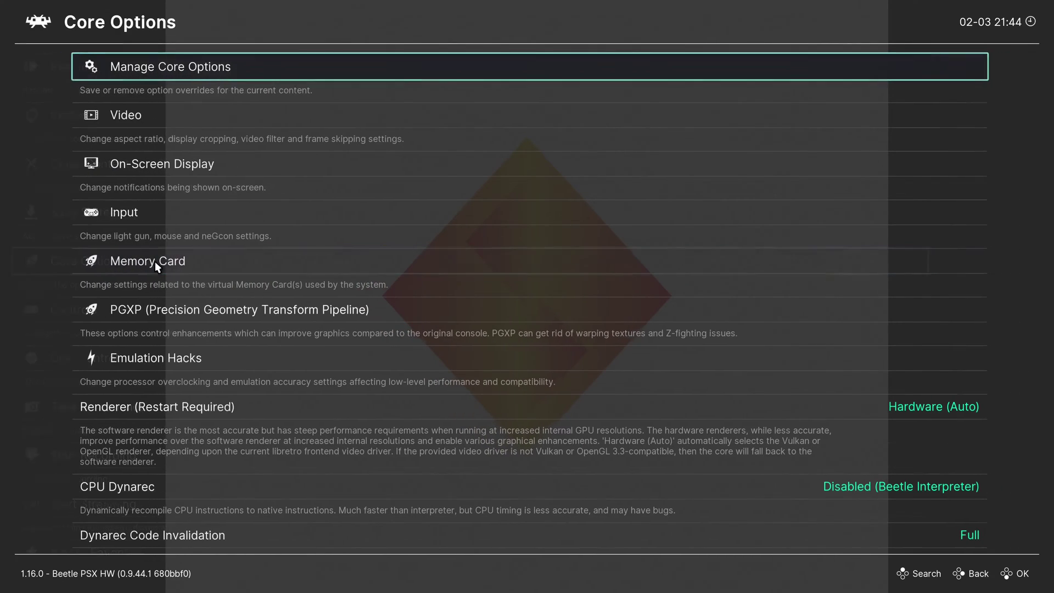
click(147, 118)
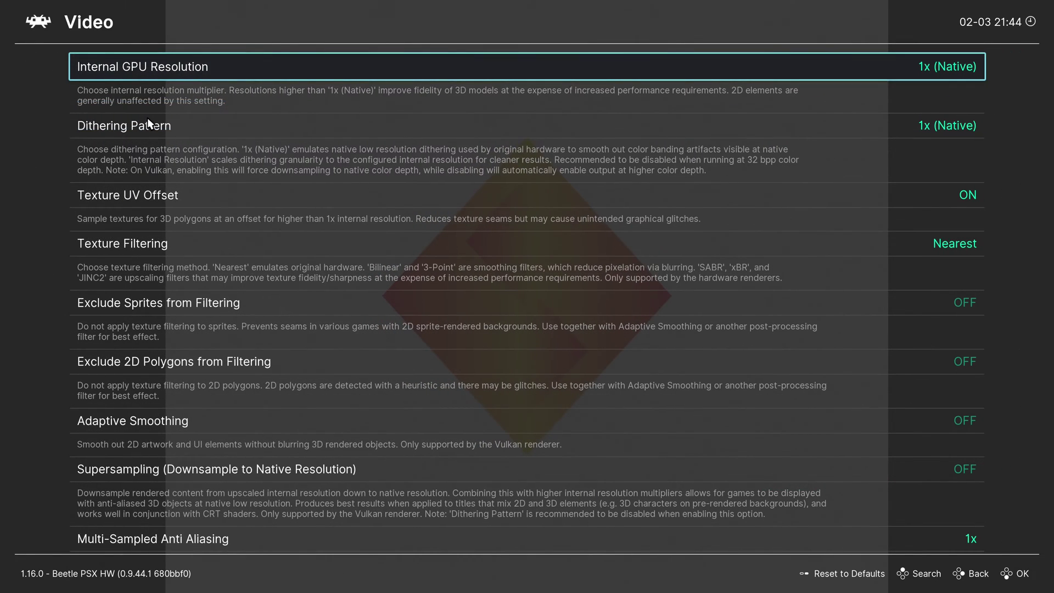
click(198, 67)
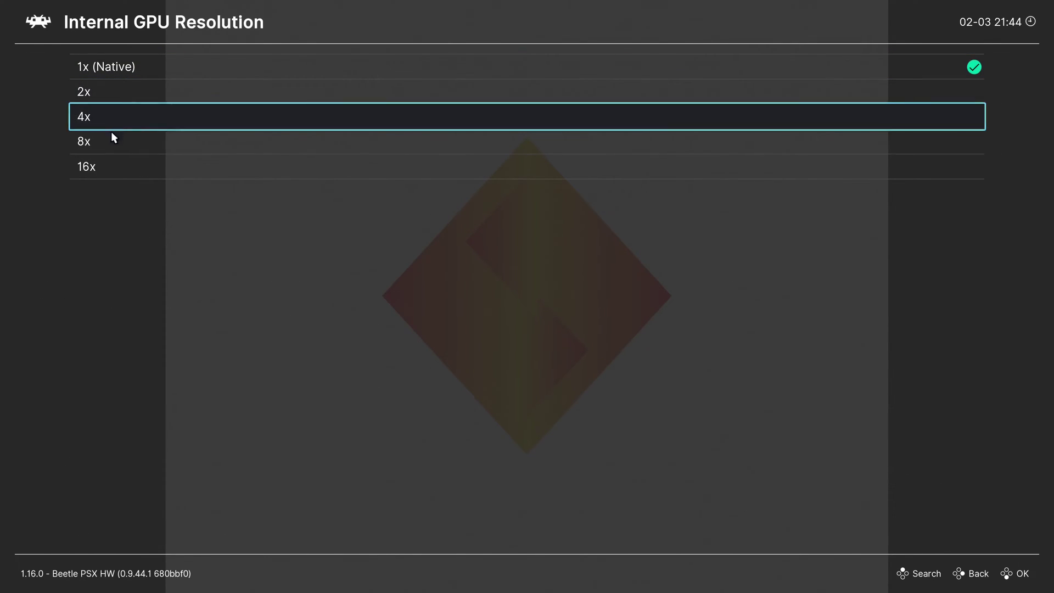
click(105, 164)
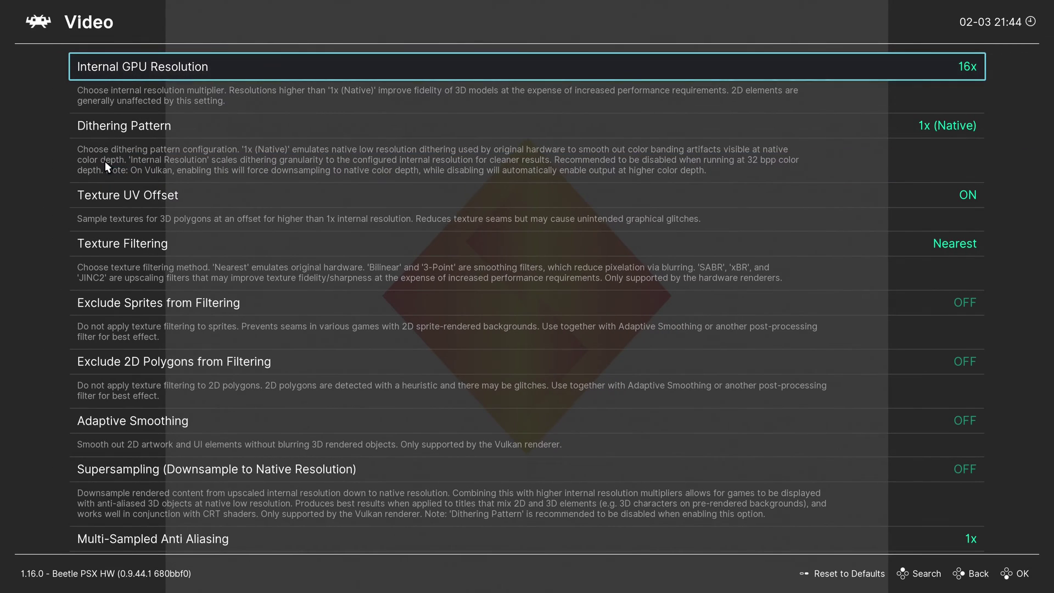
Turn Dithering Pattern OFF and Track Textures ON, then back out to the Quick Menu.
click(146, 127)
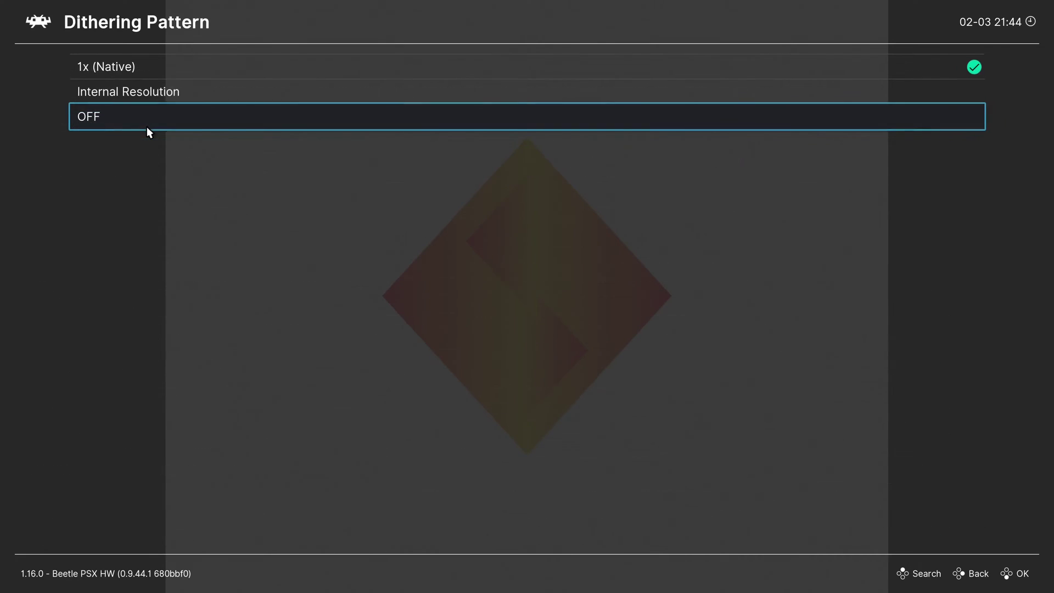
click(105, 115)
scroll(187, 351, down, 5)
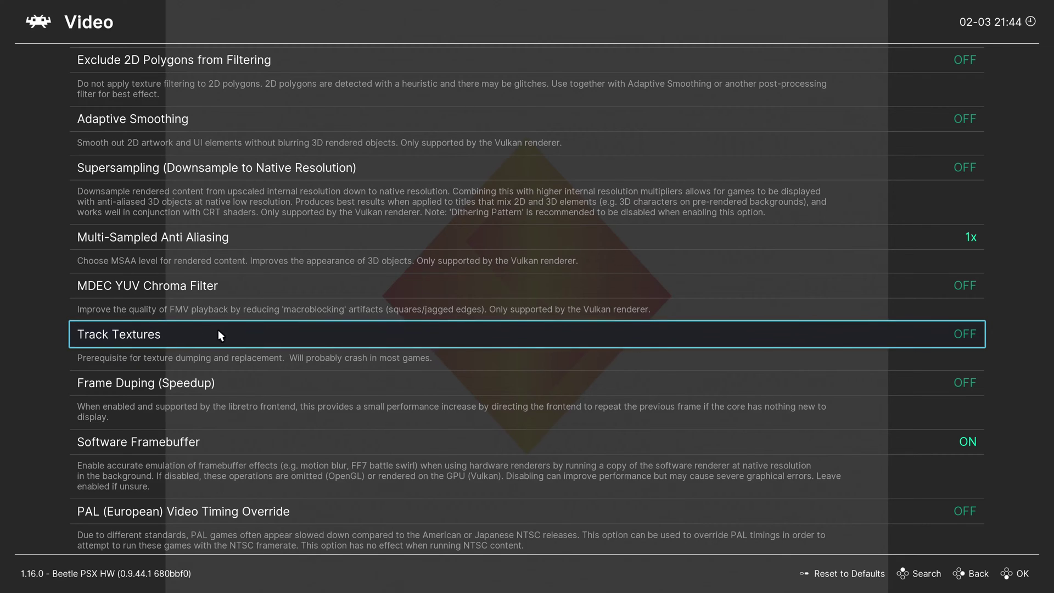
click(924, 334)
right_click(657, 298)
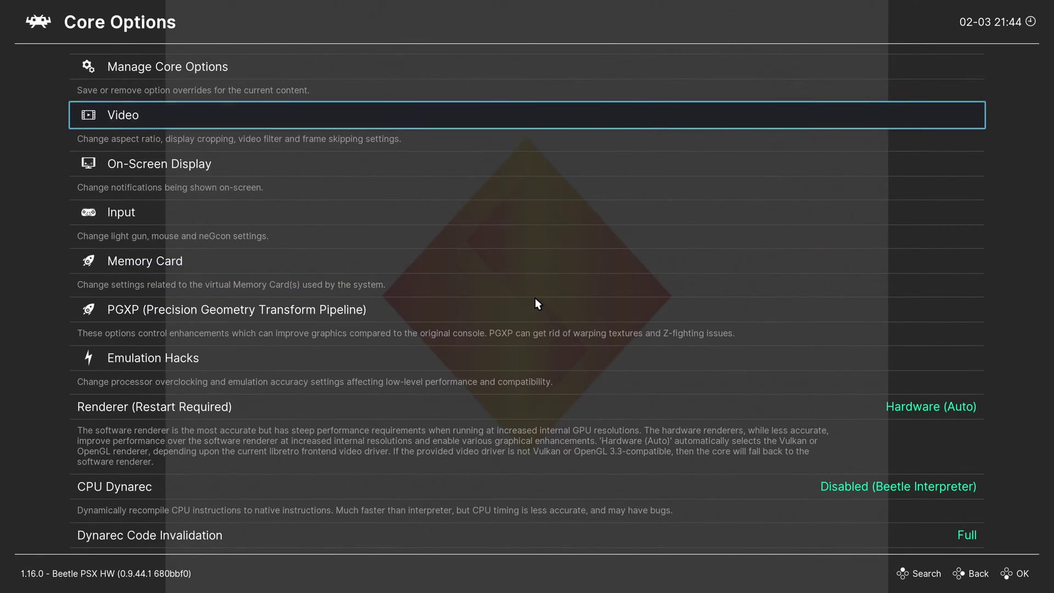
right_click(535, 298)
Close the game and run Chrono Cross (Disc 2) from History.
click(199, 164)
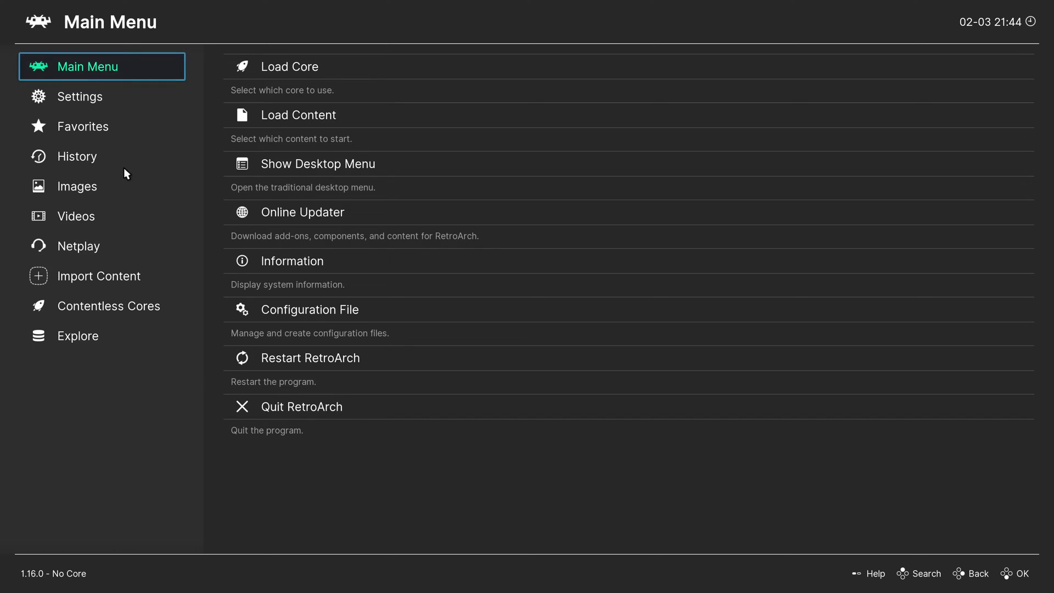
click(126, 156)
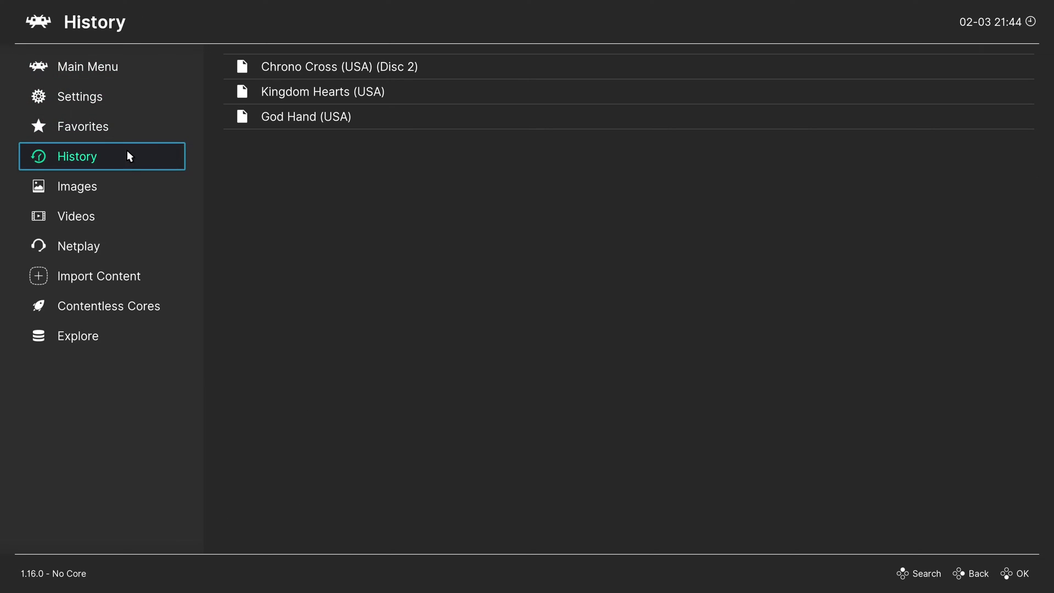
click(211, 67)
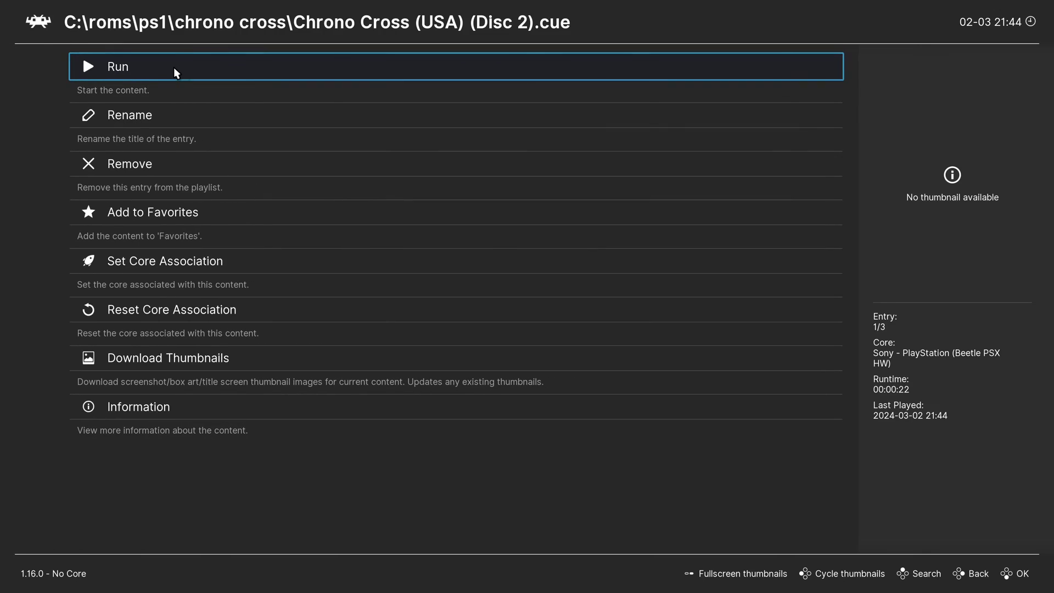
click(174, 67)
Turn Replace Textures ON in the core's video options and return to the Quick Menu.
key(F1)
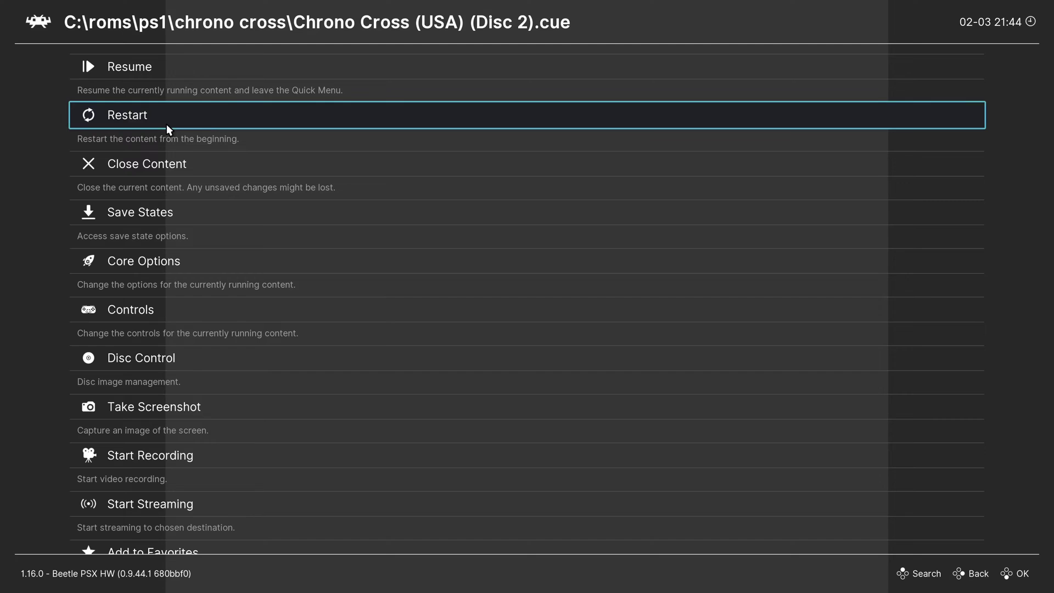
click(161, 271)
click(145, 122)
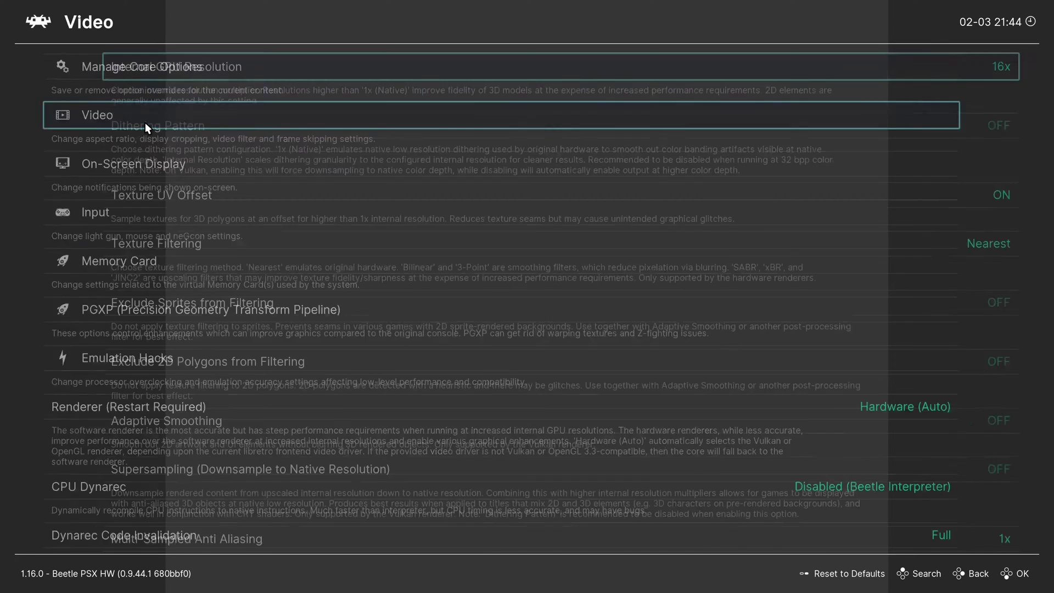
scroll(151, 307, down, 5)
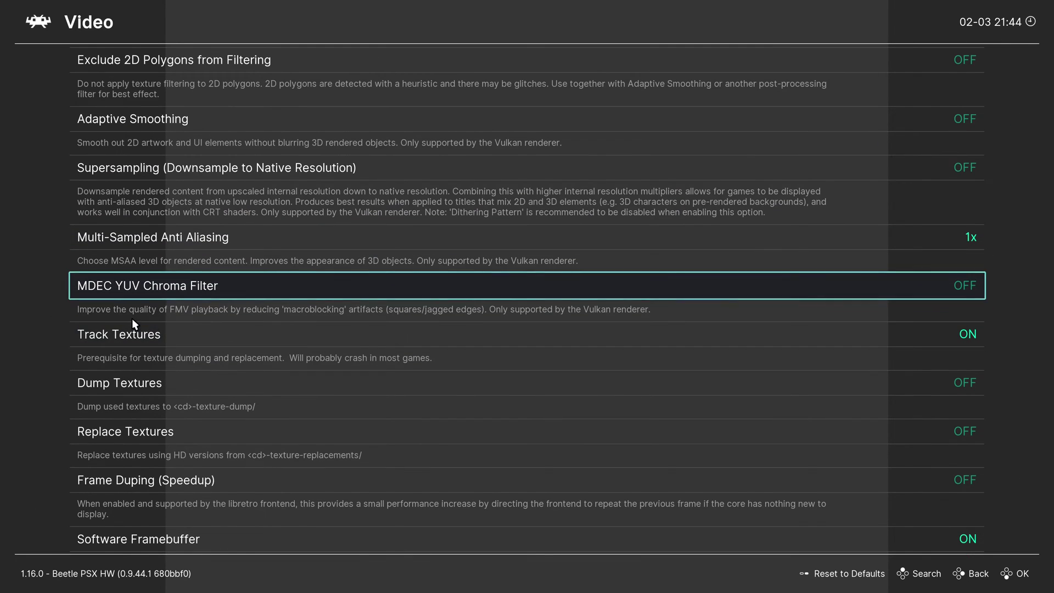
scroll(146, 338, down, 2)
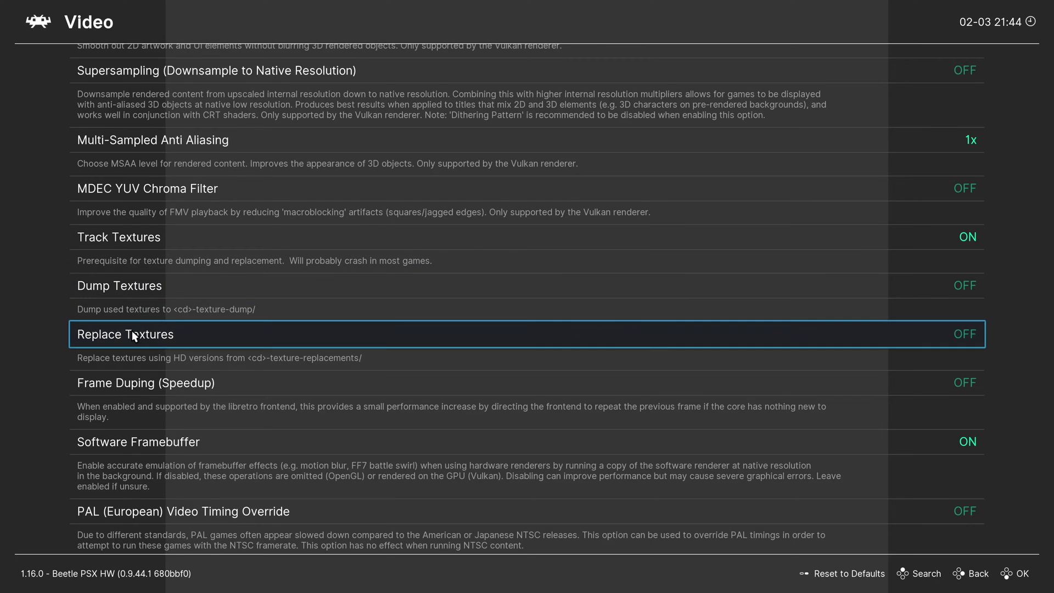
click(177, 332)
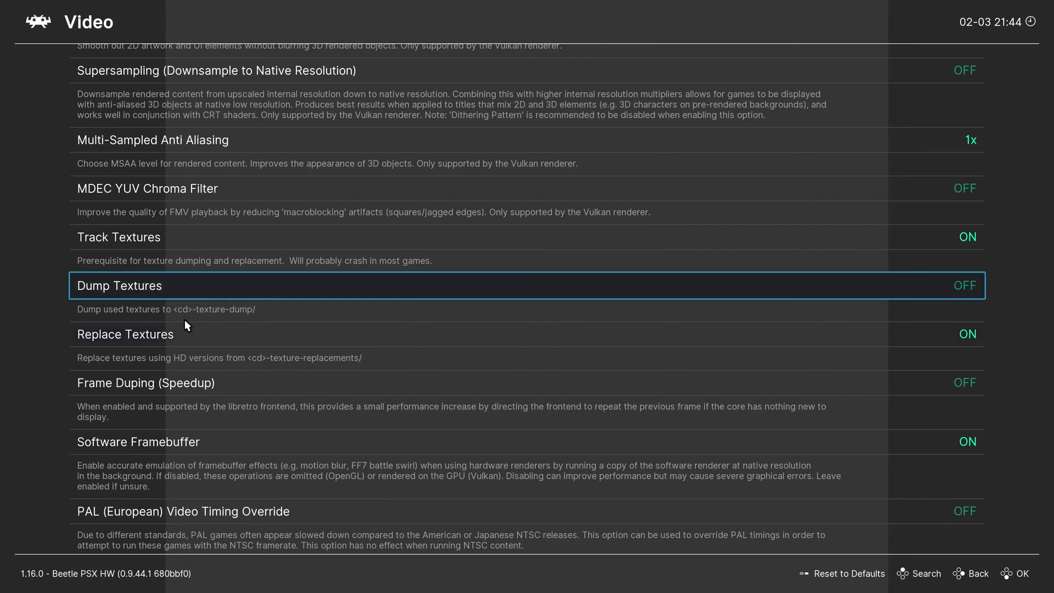
right_click(184, 319)
right_click(185, 319)
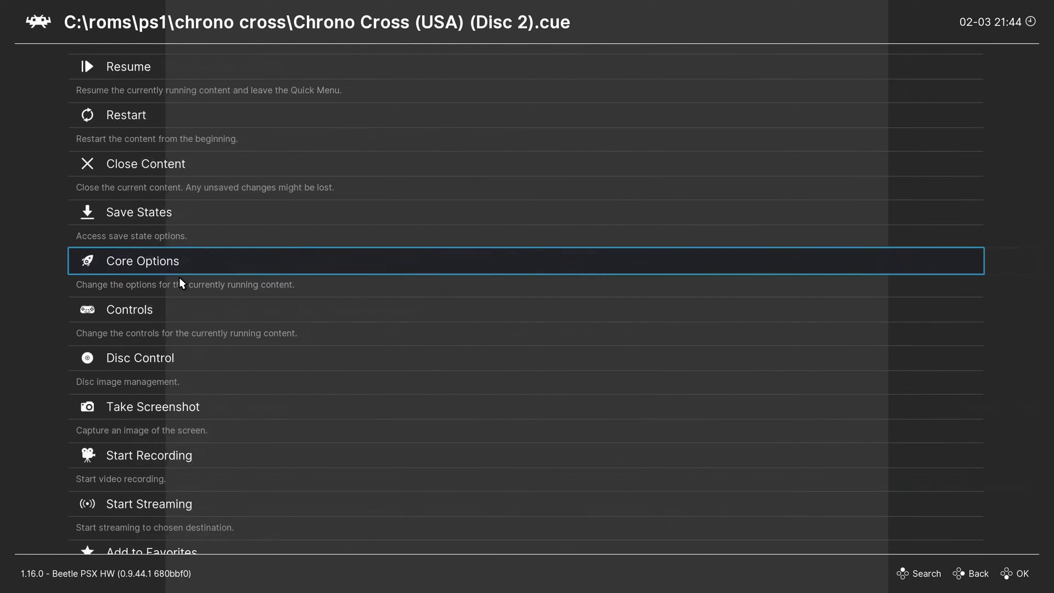
Close the content and relaunch Chrono Cross (Disc 2) from History.
click(149, 164)
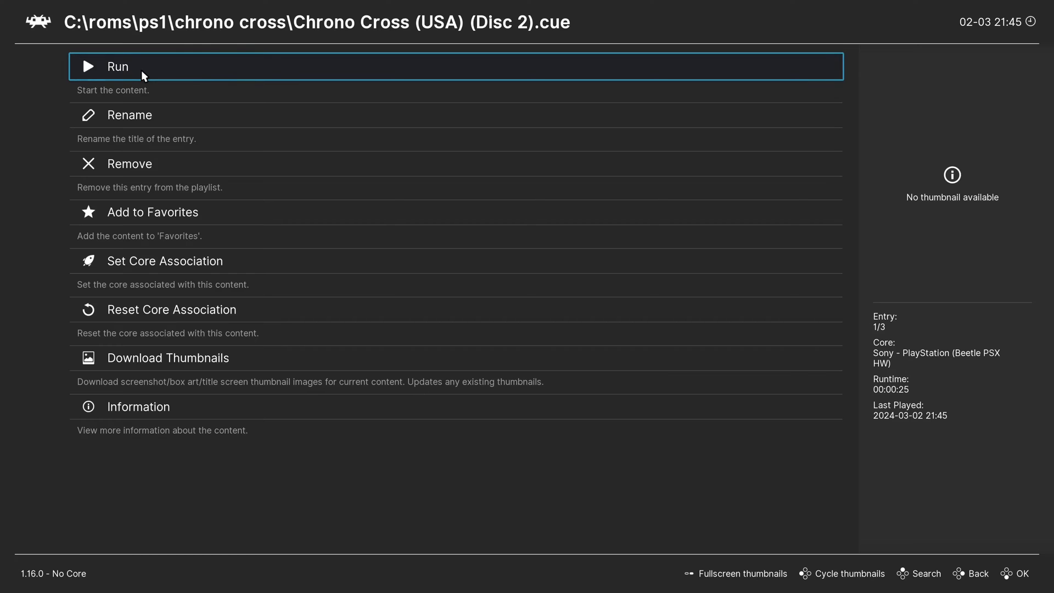
right_click(140, 70)
click(190, 69)
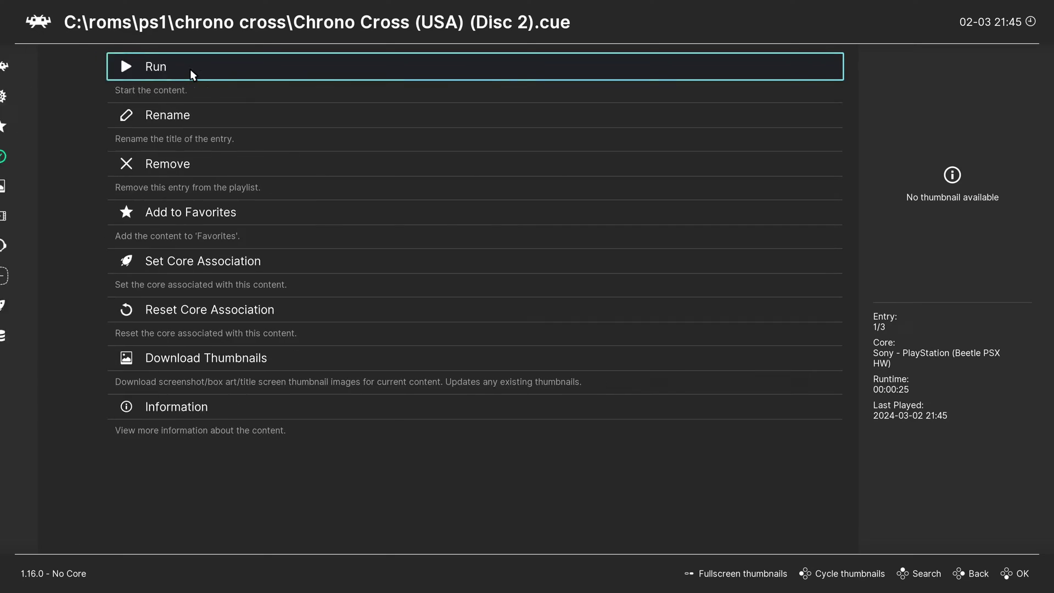
click(155, 68)
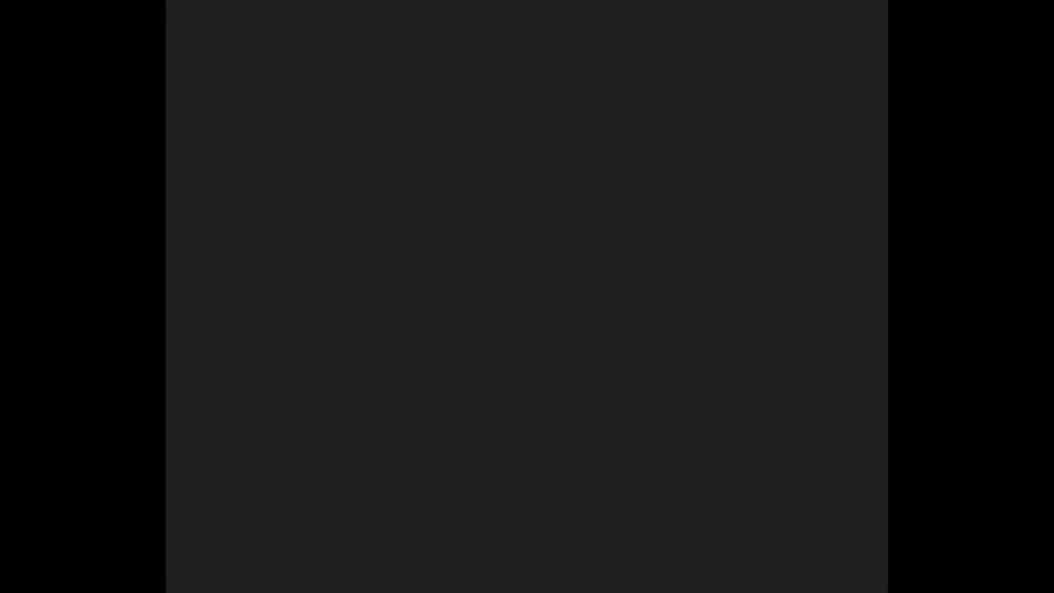
Fast-forward through the boot and Squaresoft logos to the Push START button title screen.
key(Tab)
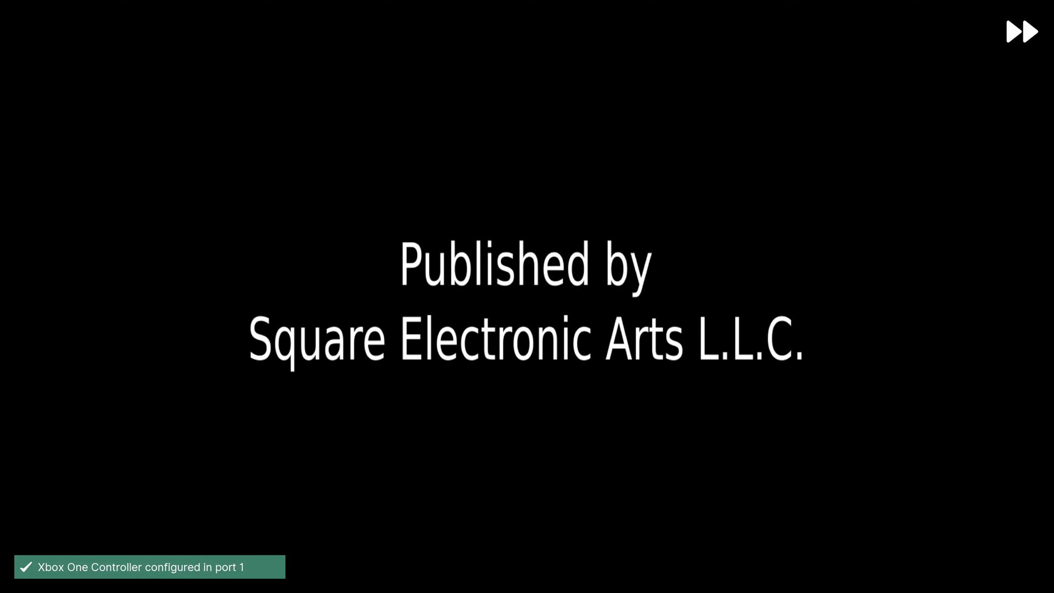
key(Tab)
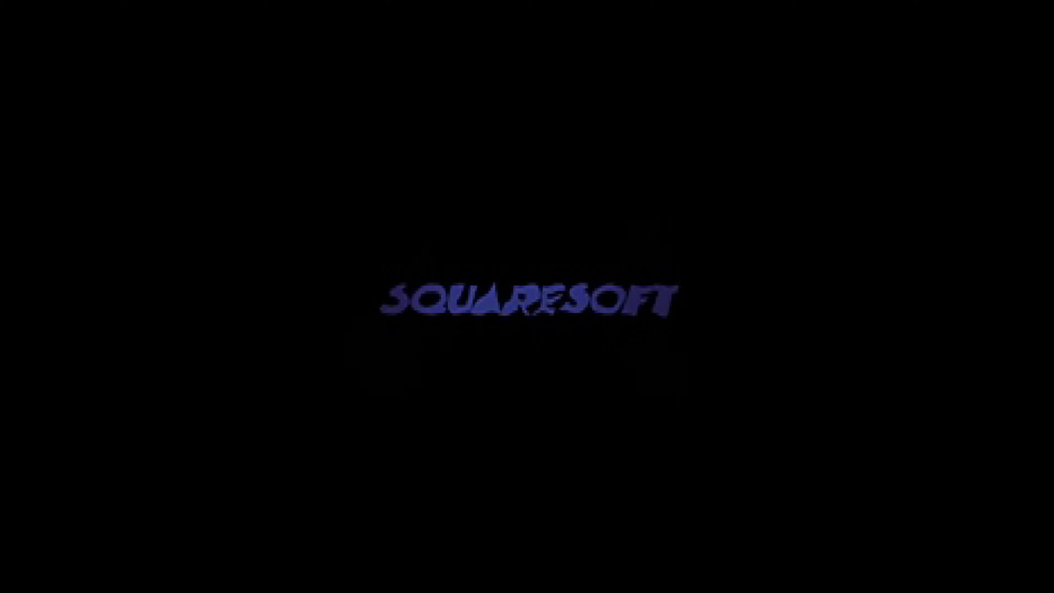
key(Tab)
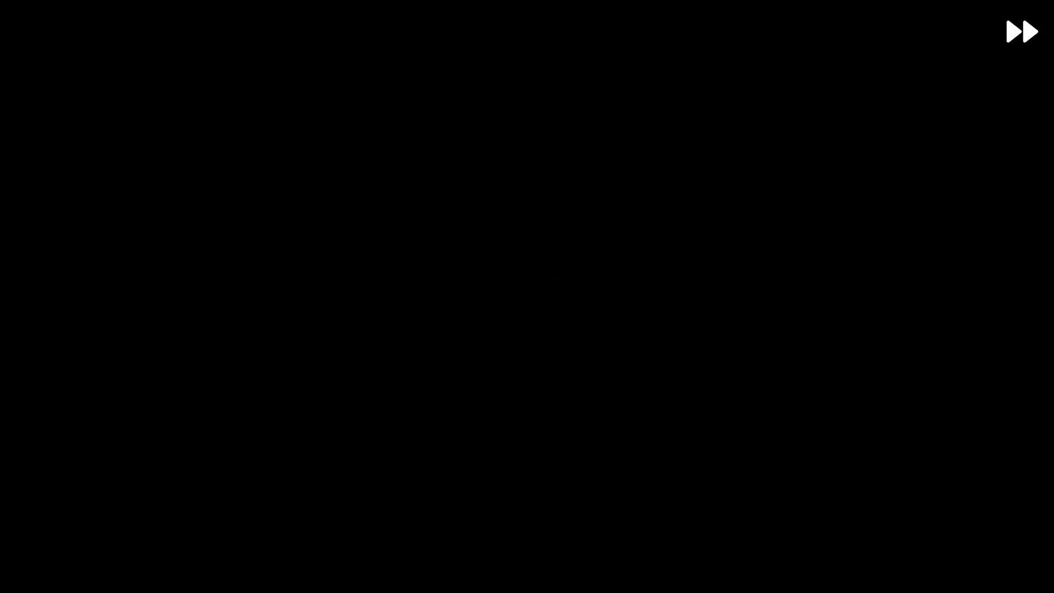
key(Tab)
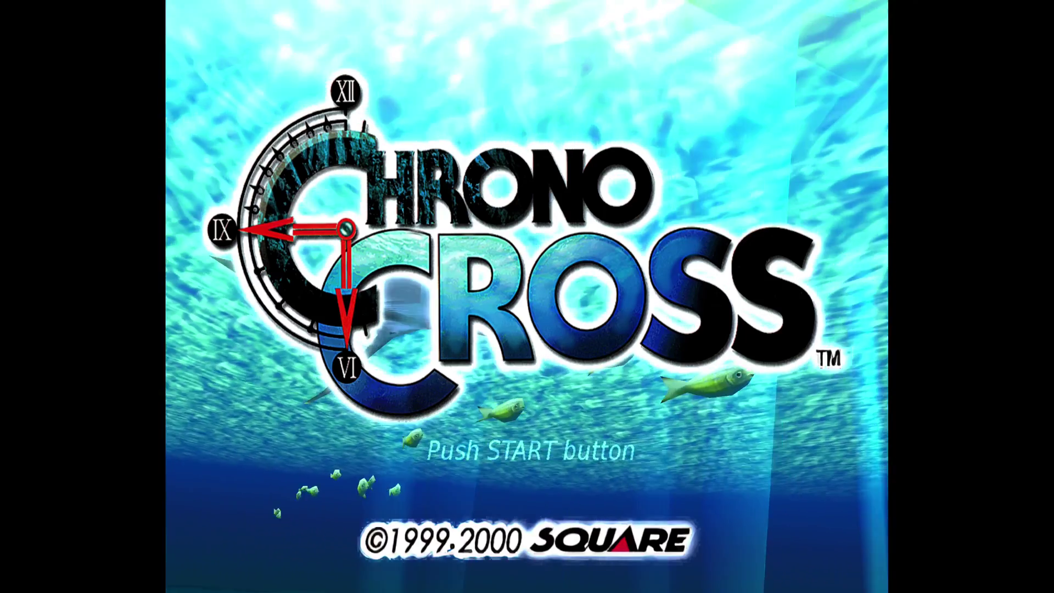
Open the PGXP category in Beetle PSX HW's core options from the Quick Menu.
key(F1)
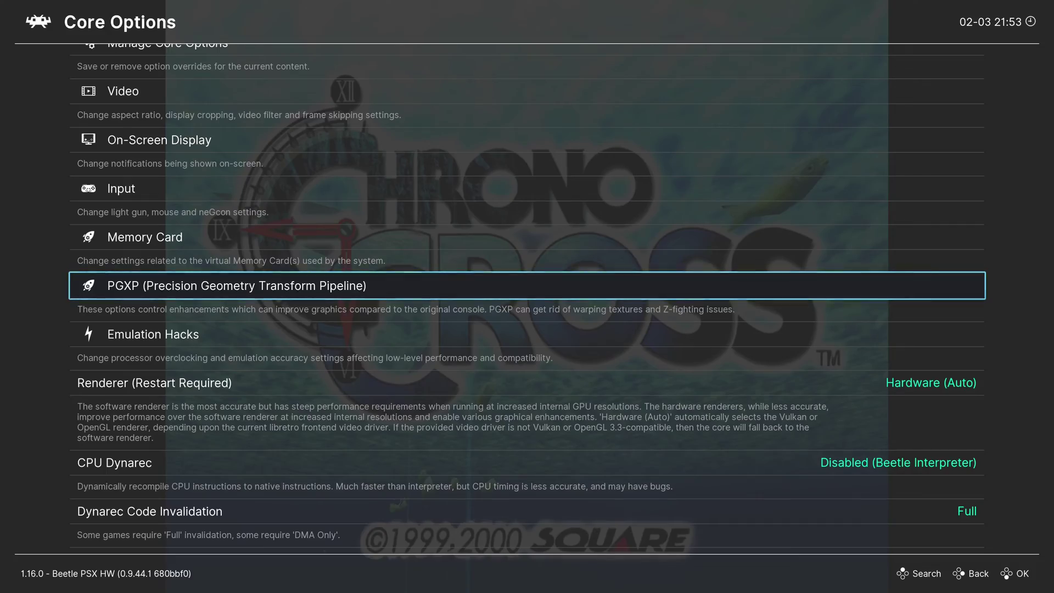
key(Up)
key(Up)
key(Up)
key(Up)
key(BackSpace)
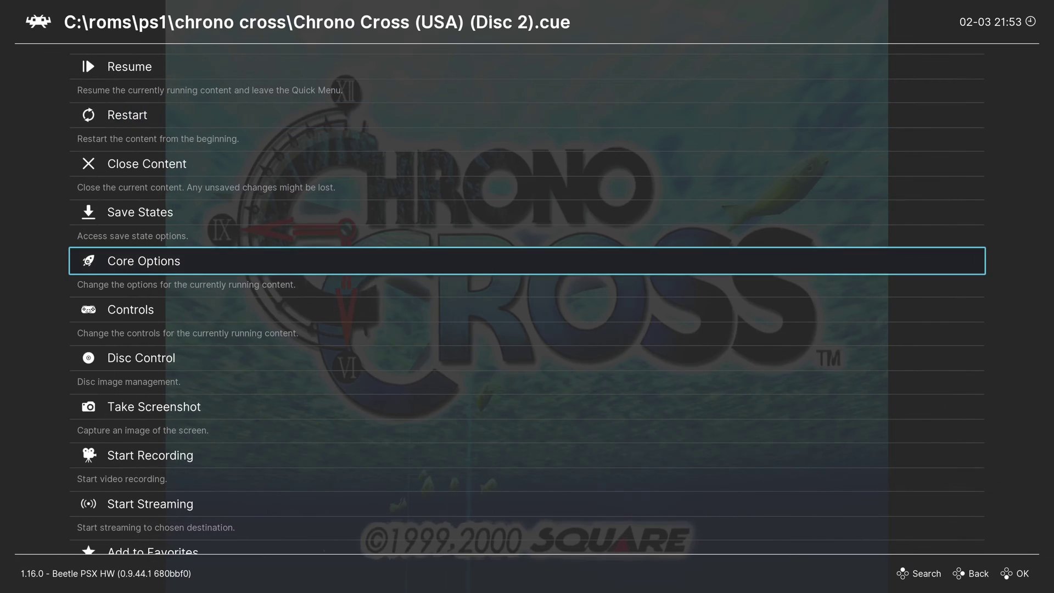
key(Up)
key(Up)
key(Up)
key(Up)
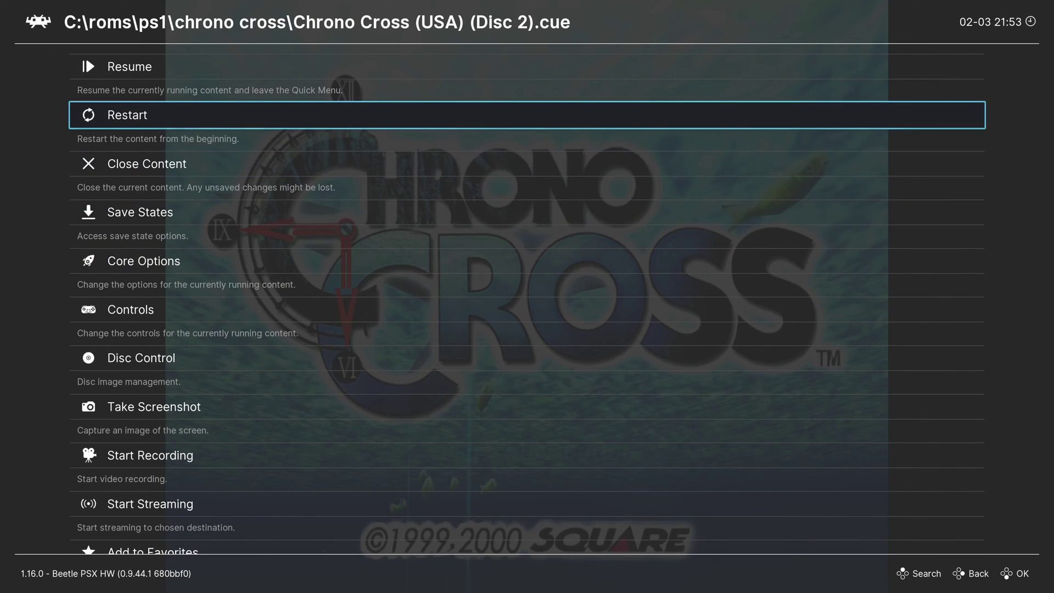
key(Down)
key(Down)
key(Down)
key(Down)
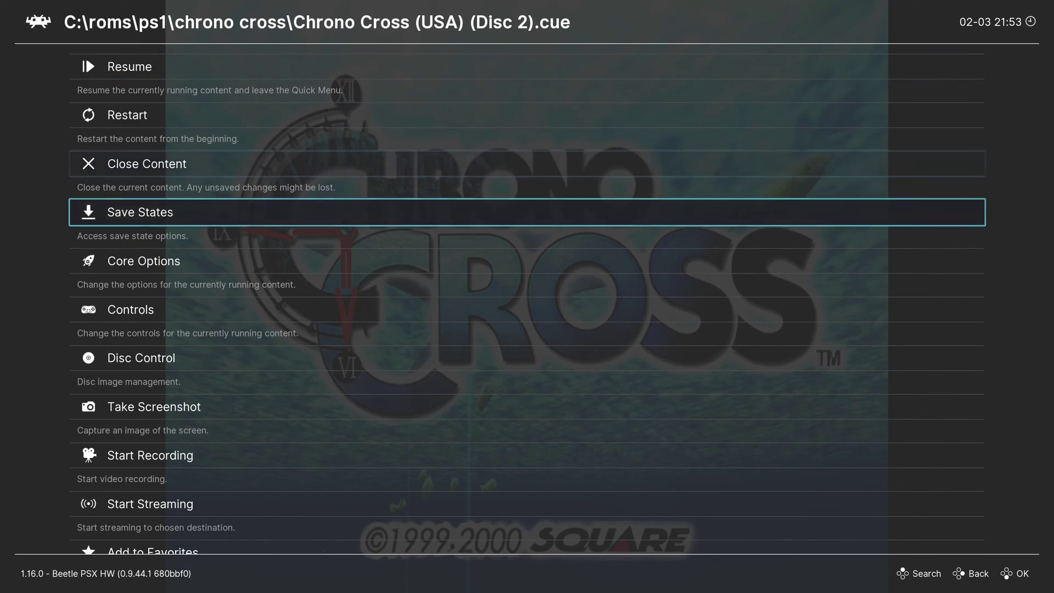
key(Return)
key(Down)
key(Down)
key(Down)
key(Down)
key(Down)
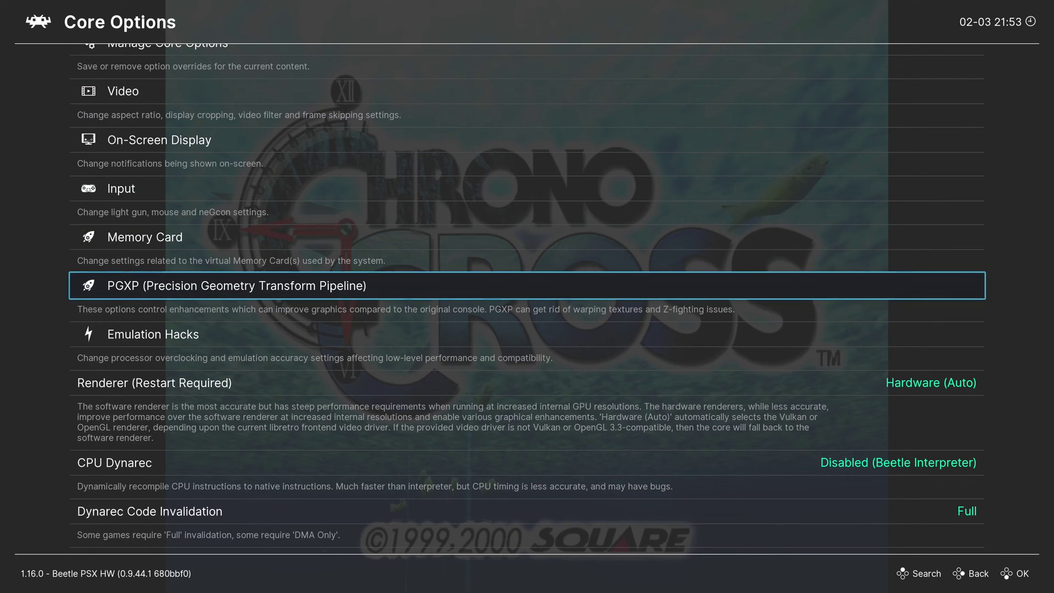
key(Return)
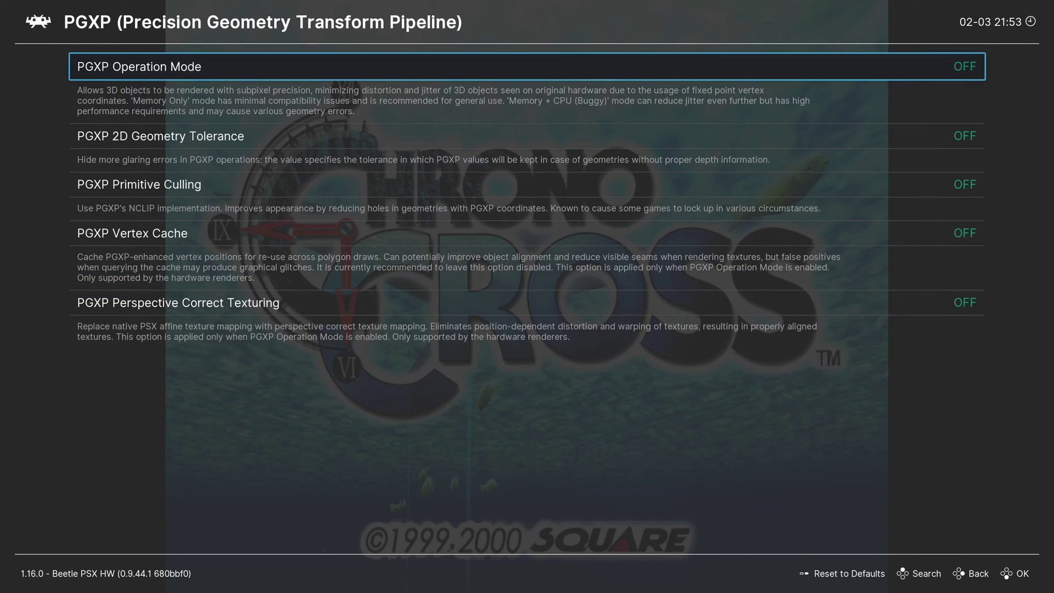
Set PGXP Operation Mode to Memory Only; enable Primitive Culling, Vertex Cache and Perspective Correct Texturing.
key(Right)
key(Down)
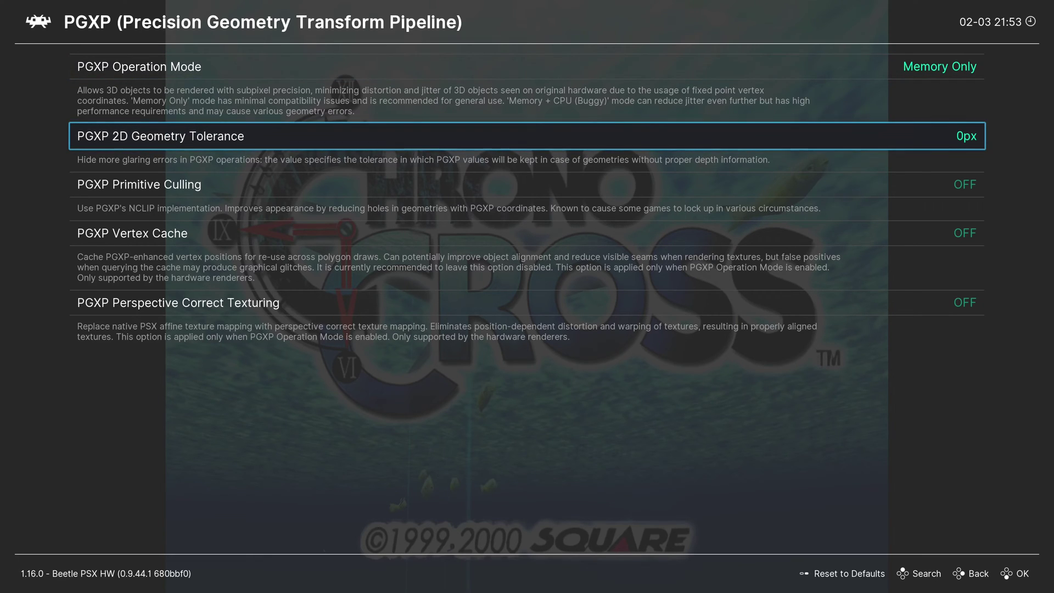
key(Down)
key(Right)
key(Up)
key(Down)
key(Down)
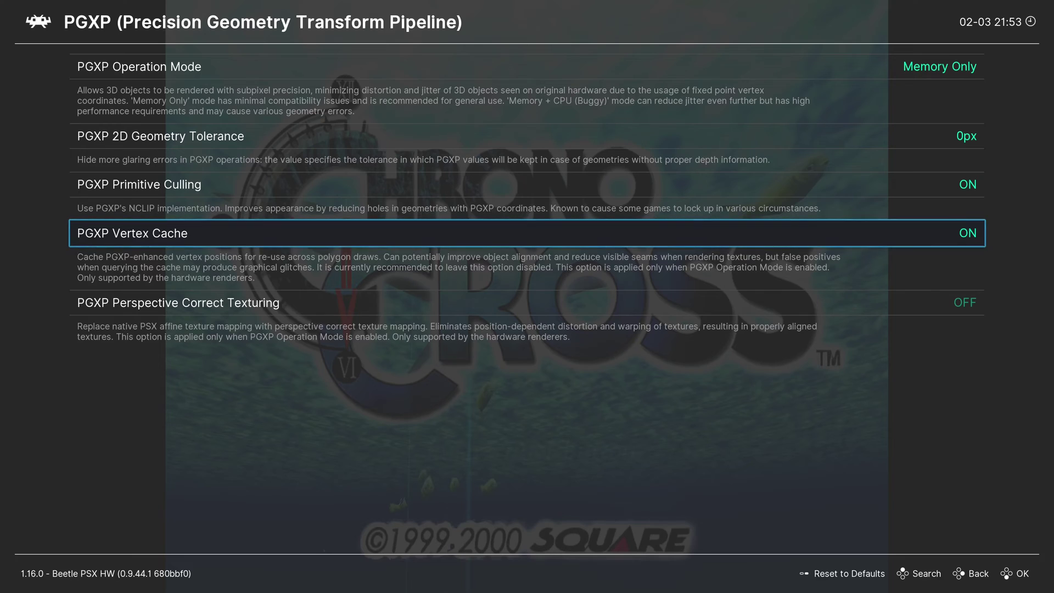
key(Down)
key(Right)
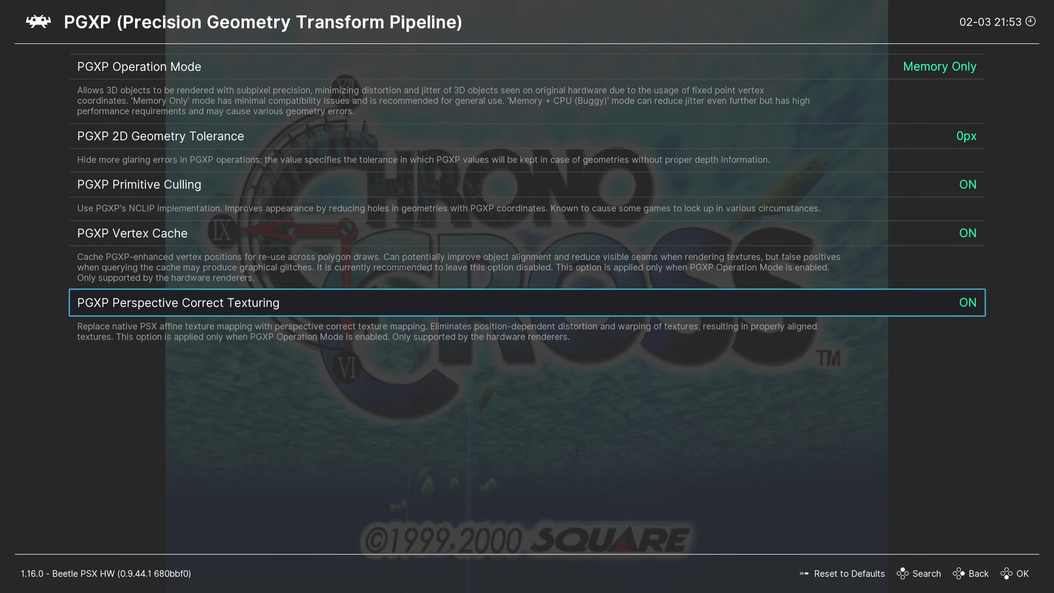
key(Down)
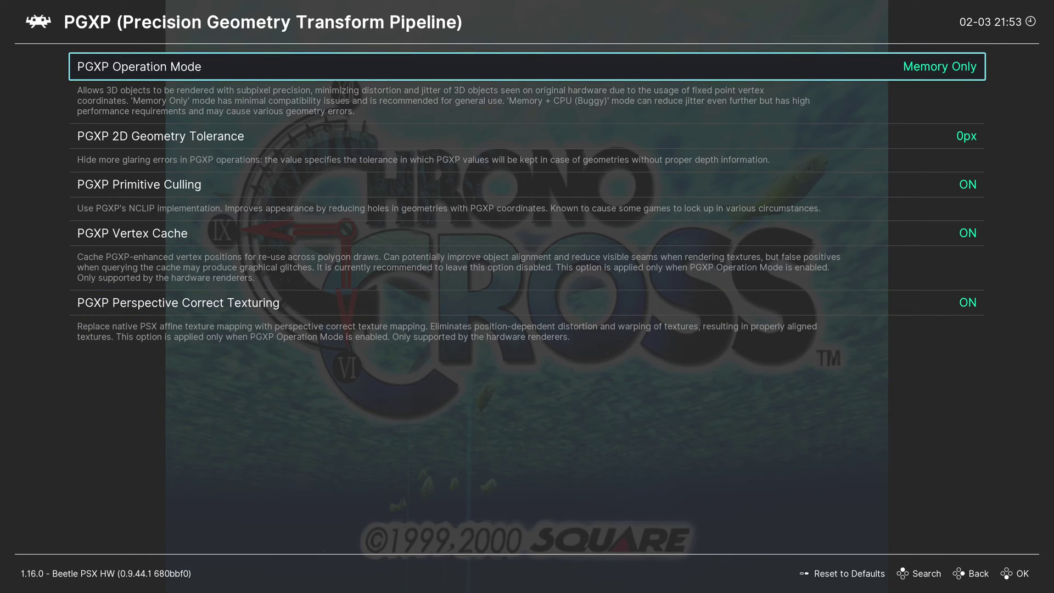